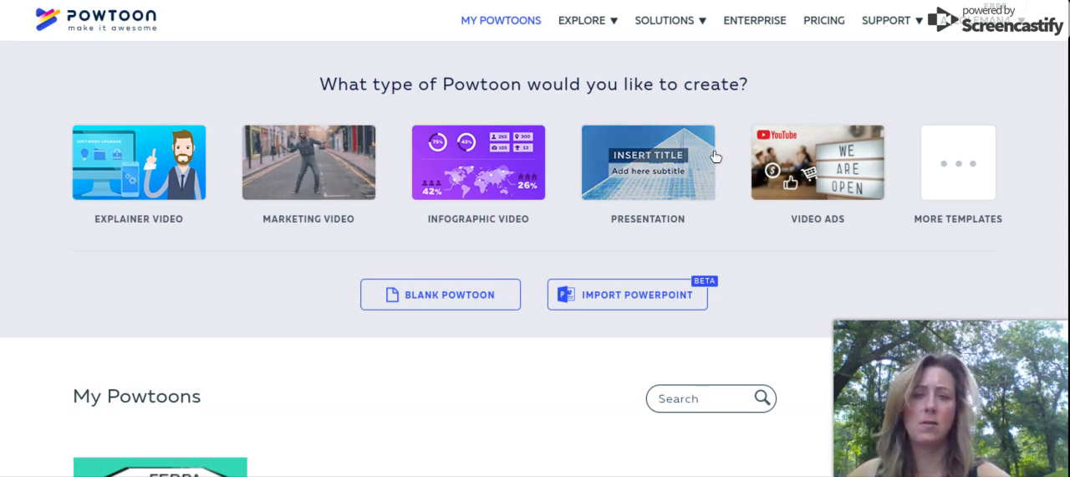
# - Create a blank Powtoon with the Whiteboard look
pyautogui.scroll(-1, 714, 158)
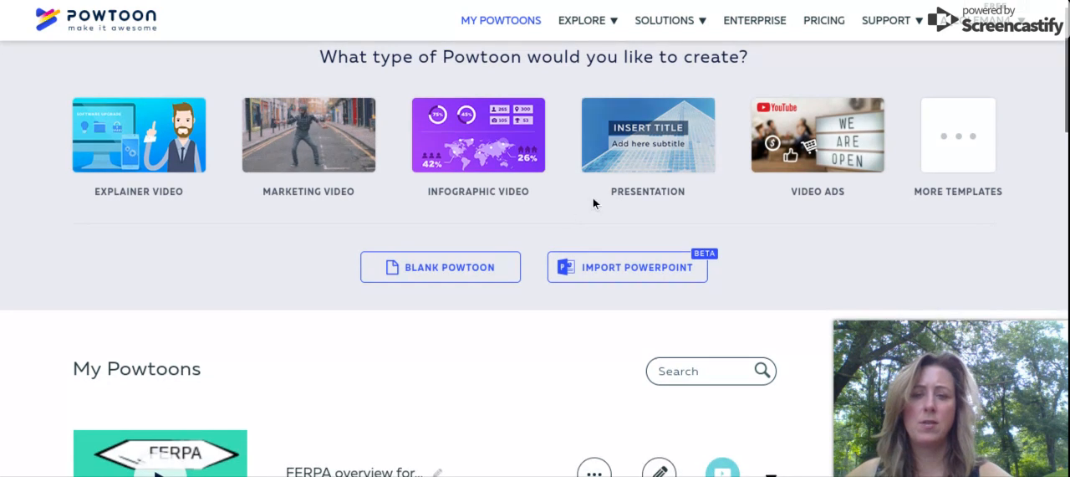
pyautogui.click(492, 276)
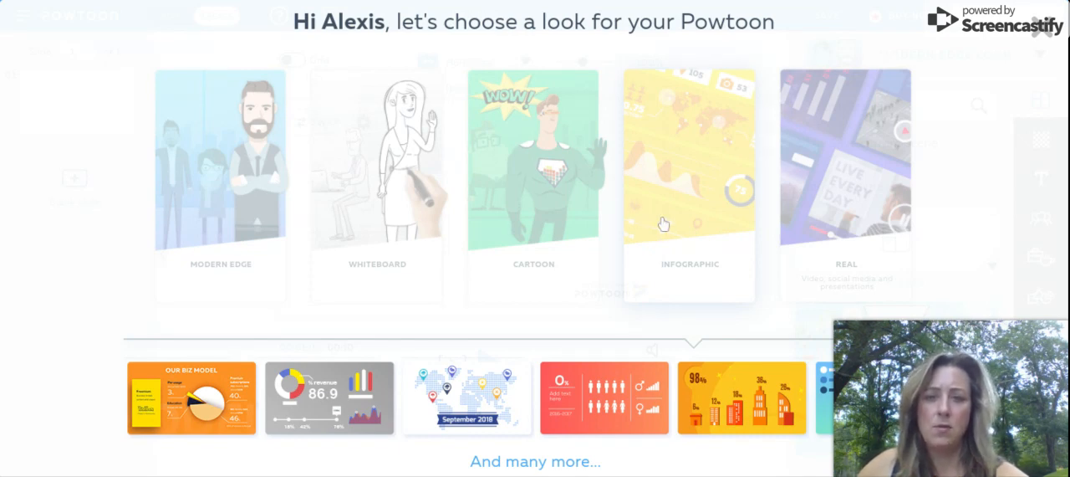
pyautogui.click(417, 146)
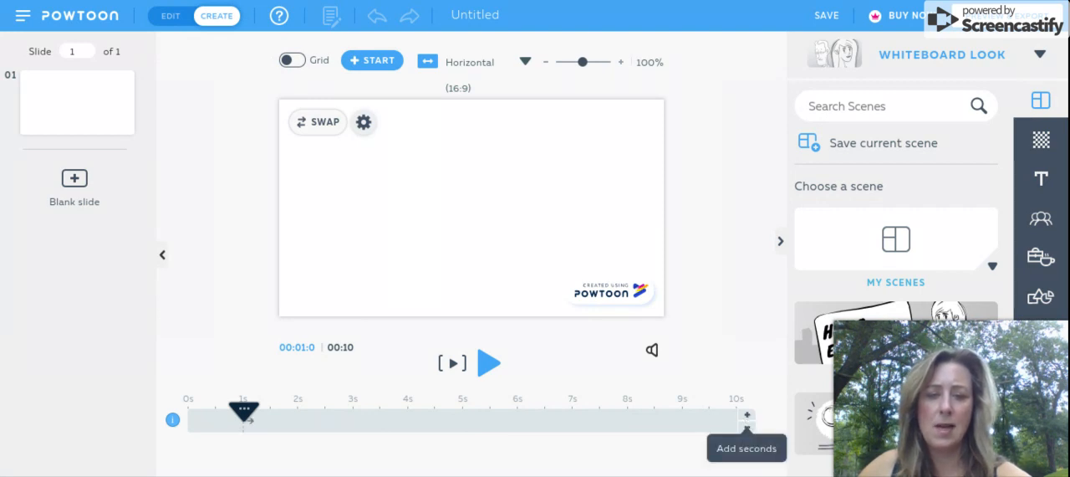
# - Lengthen the slide by one second, and shorten it by one second again
pyautogui.click(748, 416)
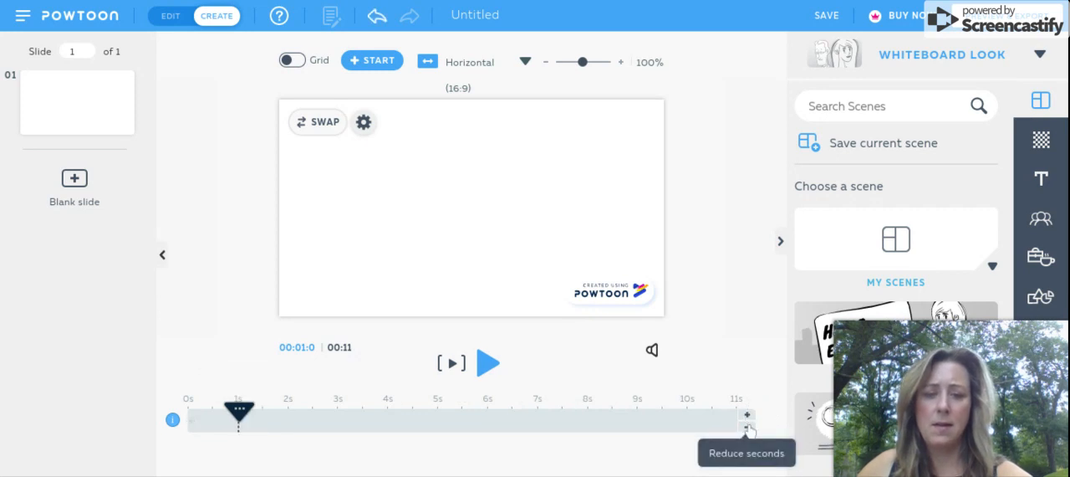
pyautogui.click(748, 428)
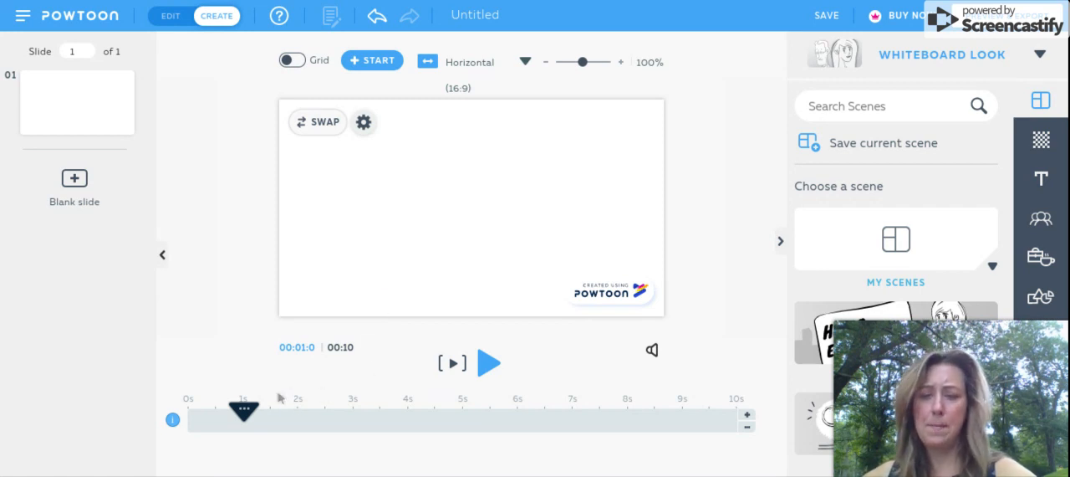
# - Insert the Google Earth picture from My Images on the slide at the 5-second mark of the timeline
pyautogui.moveTo(245, 415); pyautogui.dragTo(464, 444)
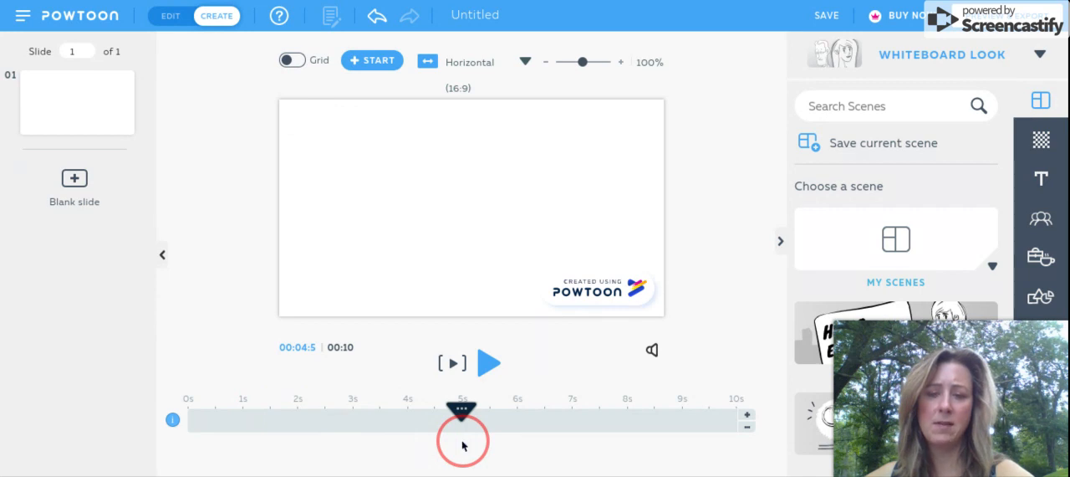
pyautogui.moveTo(463, 445); pyautogui.dragTo(464, 442)
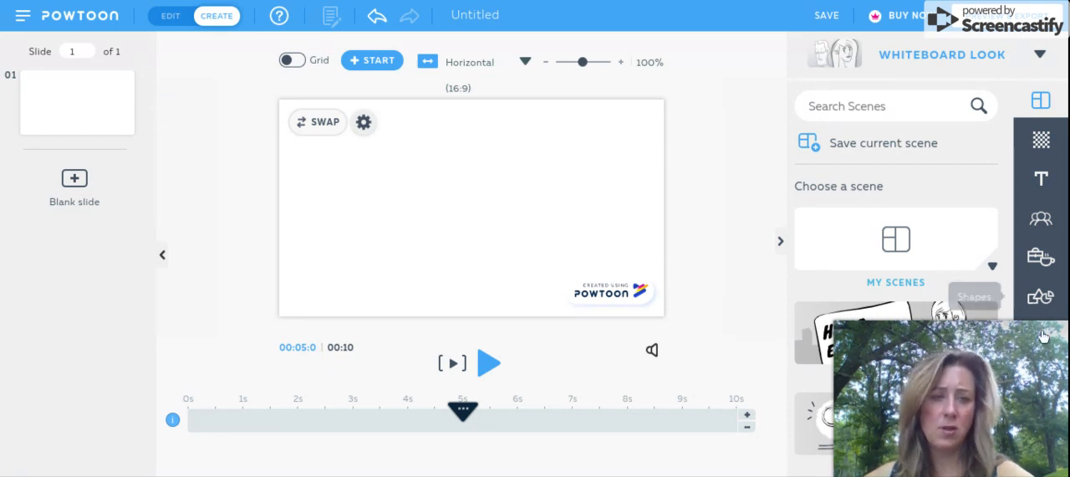
pyautogui.moveTo(1054, 340)
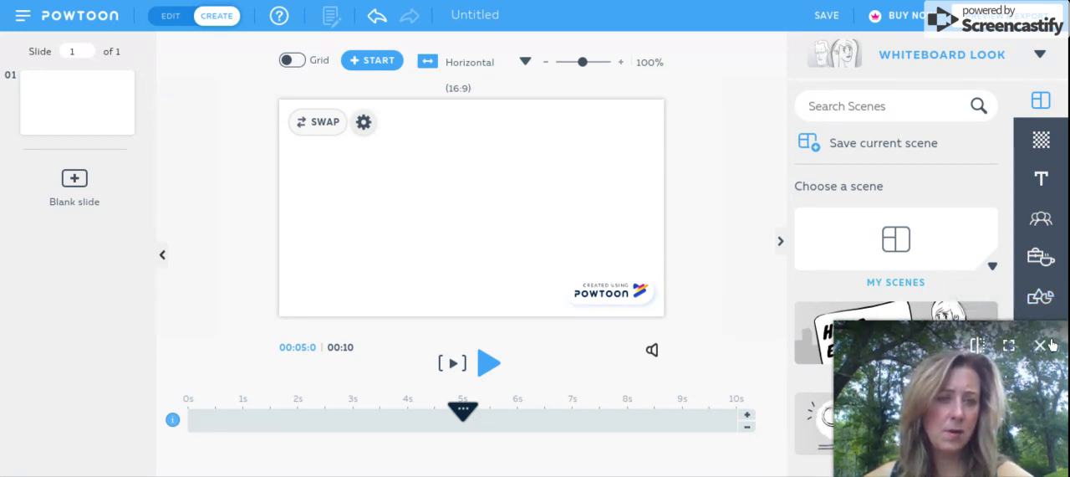
pyautogui.click(1045, 345)
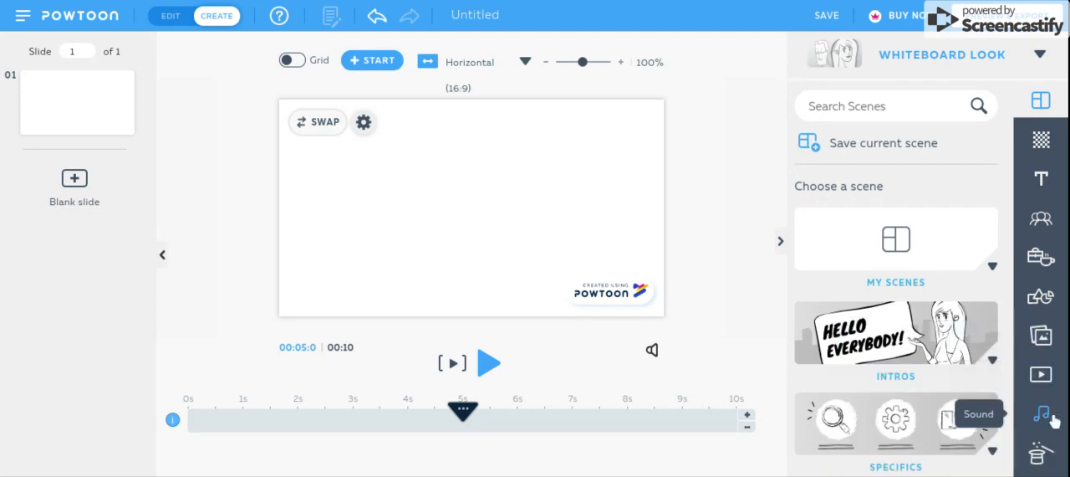
pyautogui.click(1051, 342)
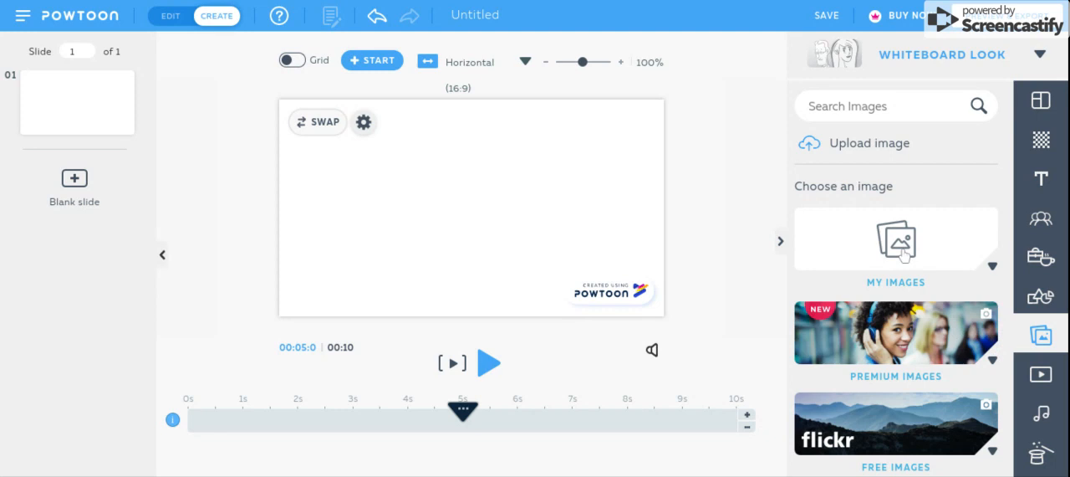
pyautogui.click(902, 246)
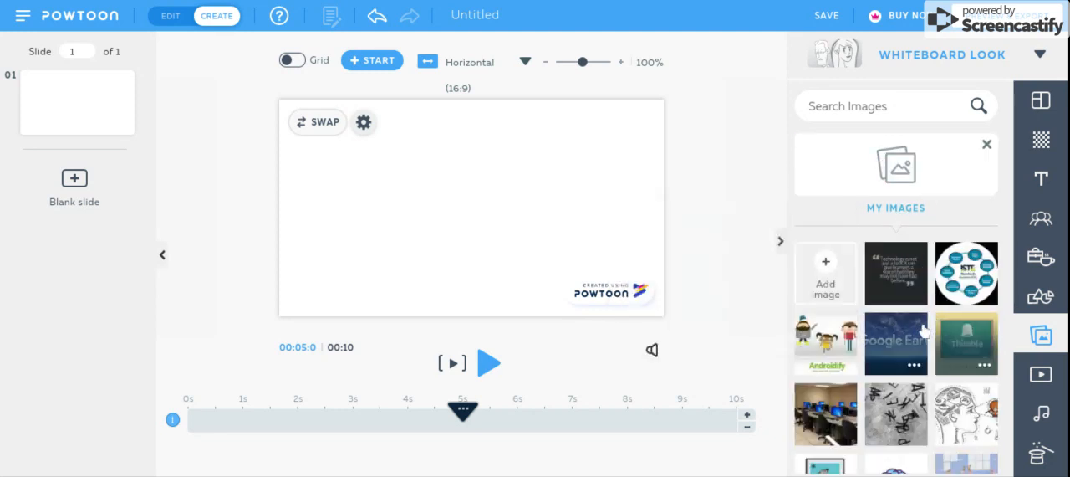
pyautogui.click(908, 329)
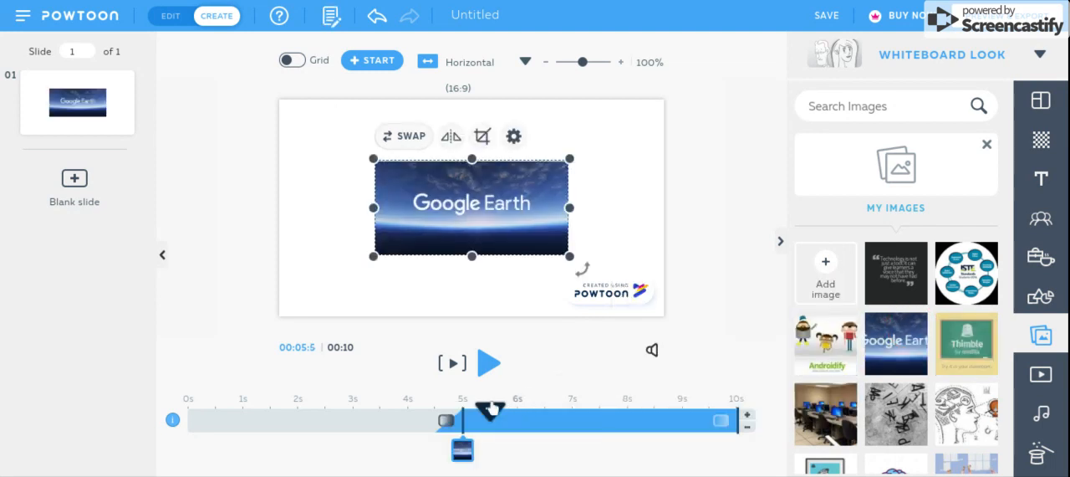
# - Play the slide from about 3.5 seconds to check how the Google Earth image enters, and pause playback
pyautogui.moveTo(492, 410); pyautogui.dragTo(380, 410)
pyautogui.click(485, 361)
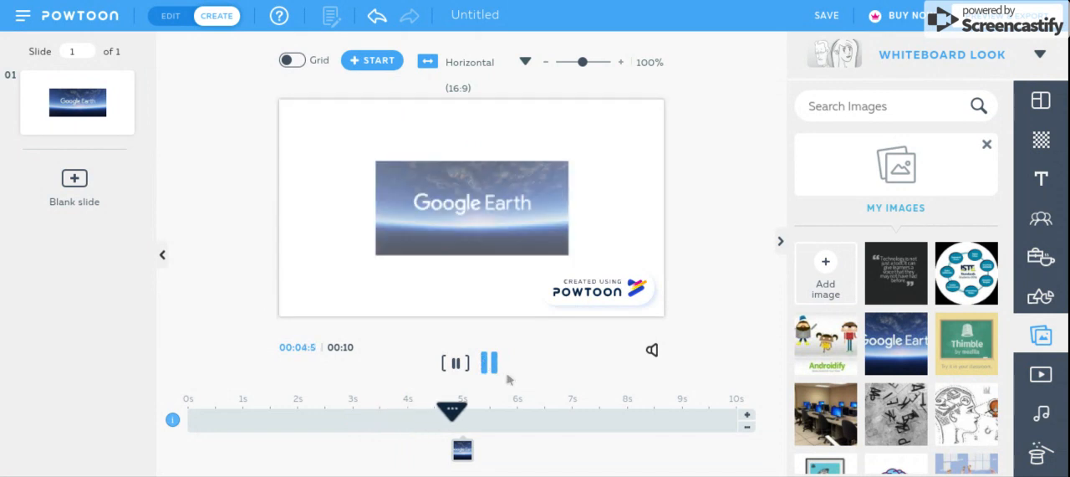
pyautogui.click(490, 361)
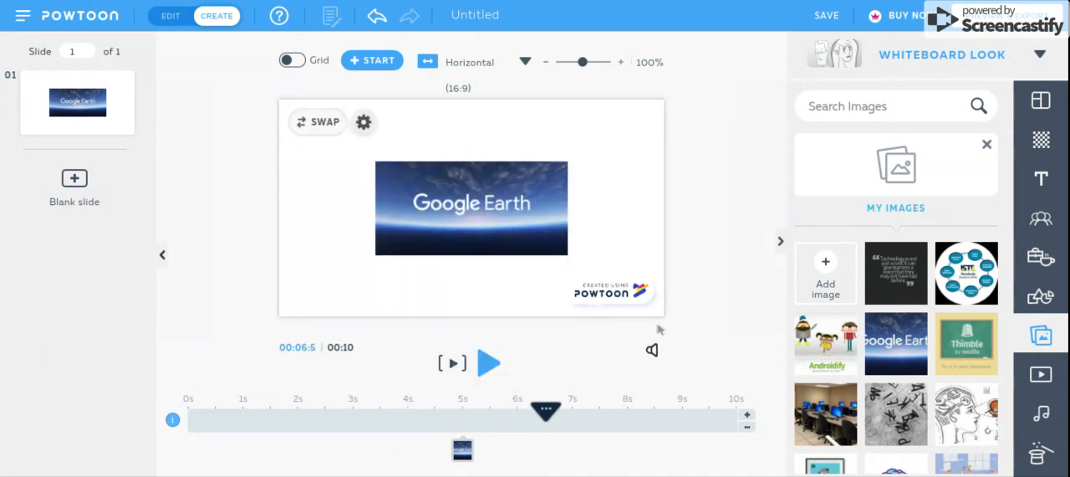
# - Give the Google Earth image a Right enter effect and a Left exit effect, and preview the slide from 3.5 seconds
pyautogui.click(465, 449)
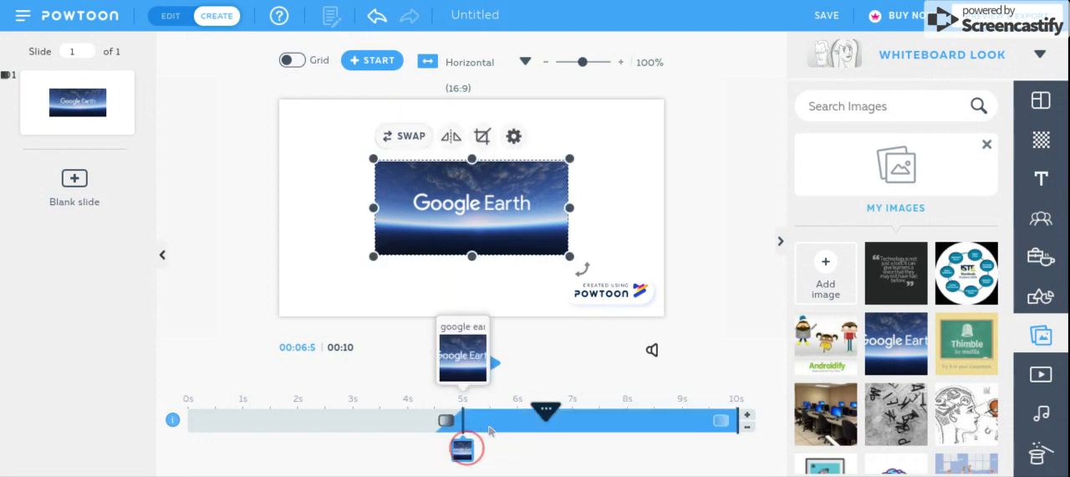
pyautogui.click(513, 137)
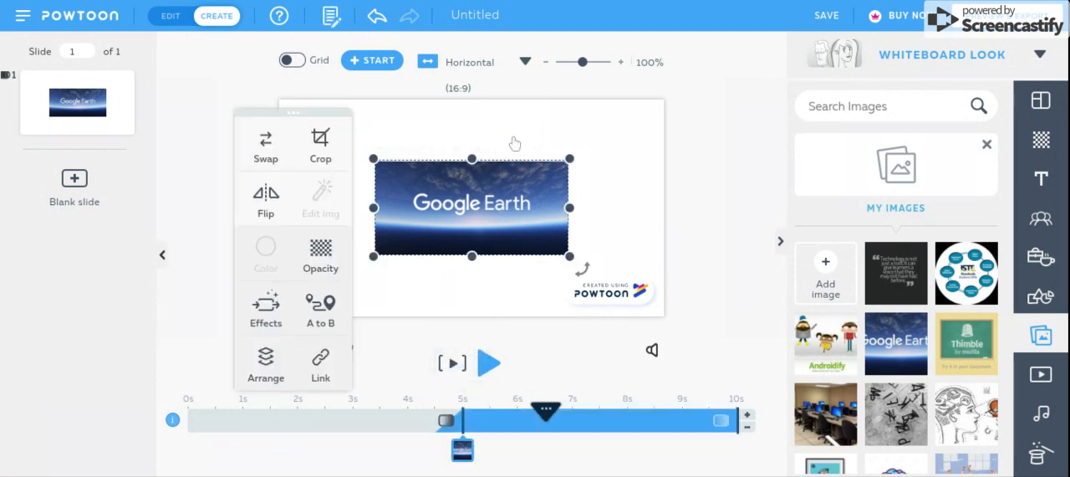
pyautogui.click(275, 319)
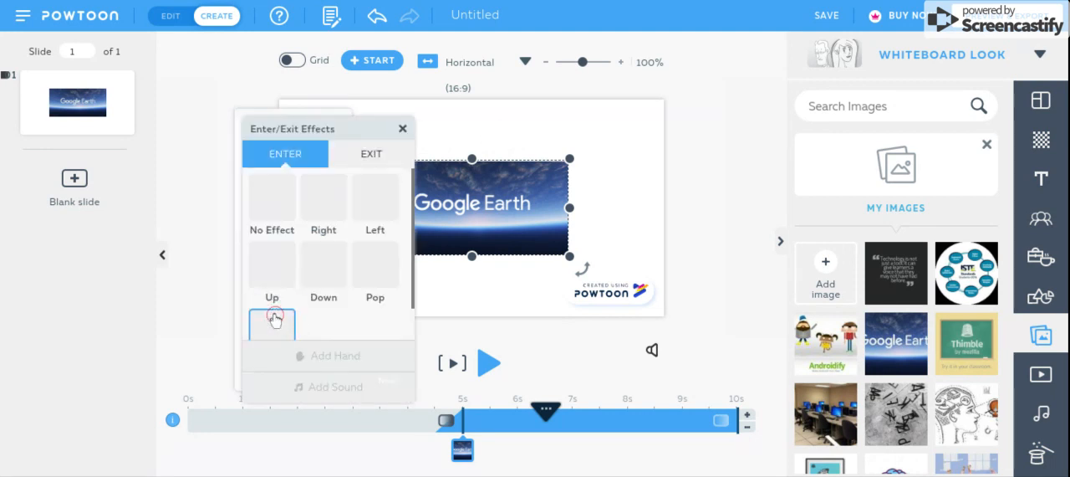
pyautogui.click(329, 197)
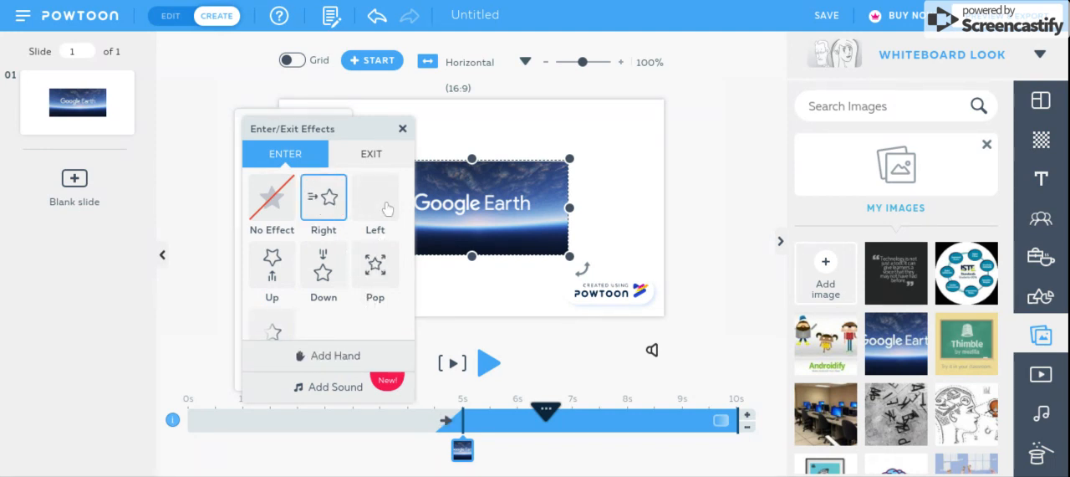
pyautogui.click(376, 158)
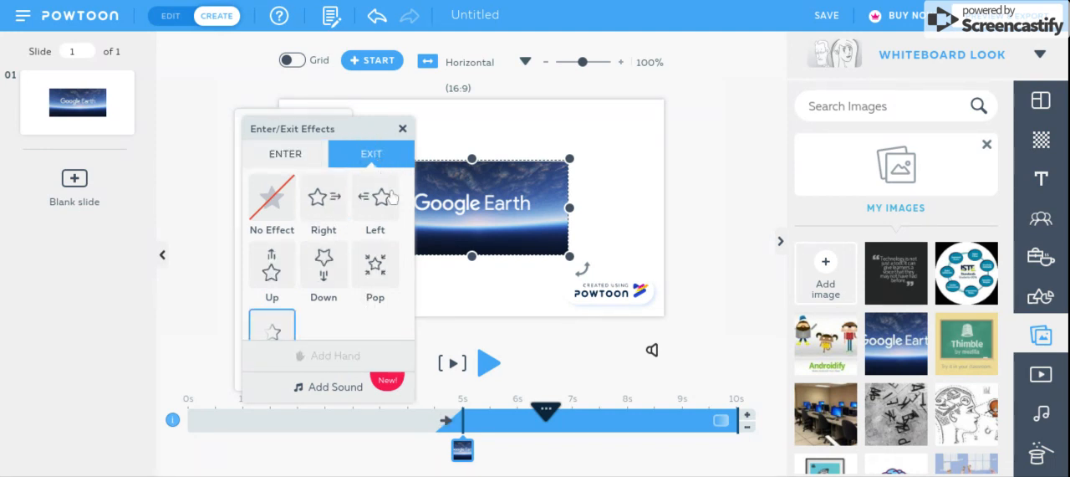
pyautogui.click(378, 209)
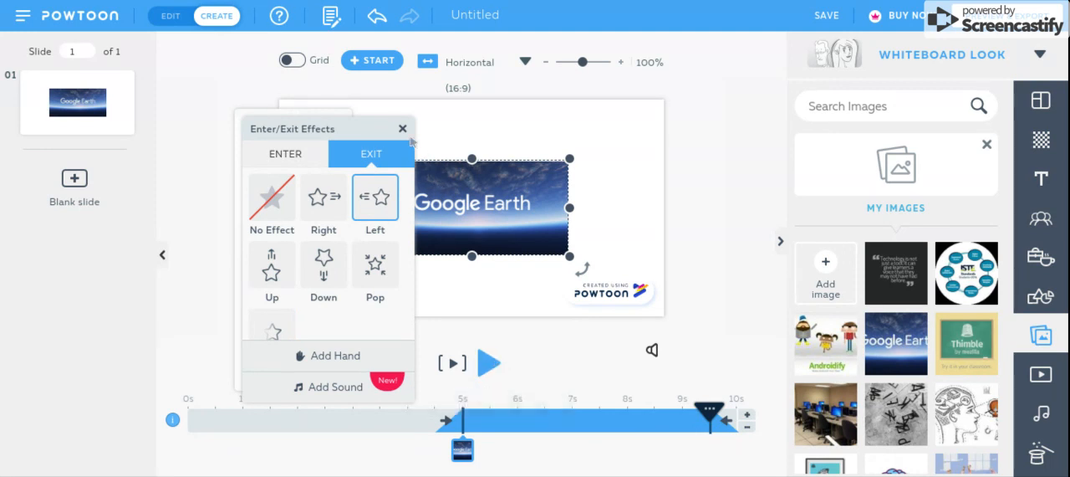
pyautogui.click(402, 130)
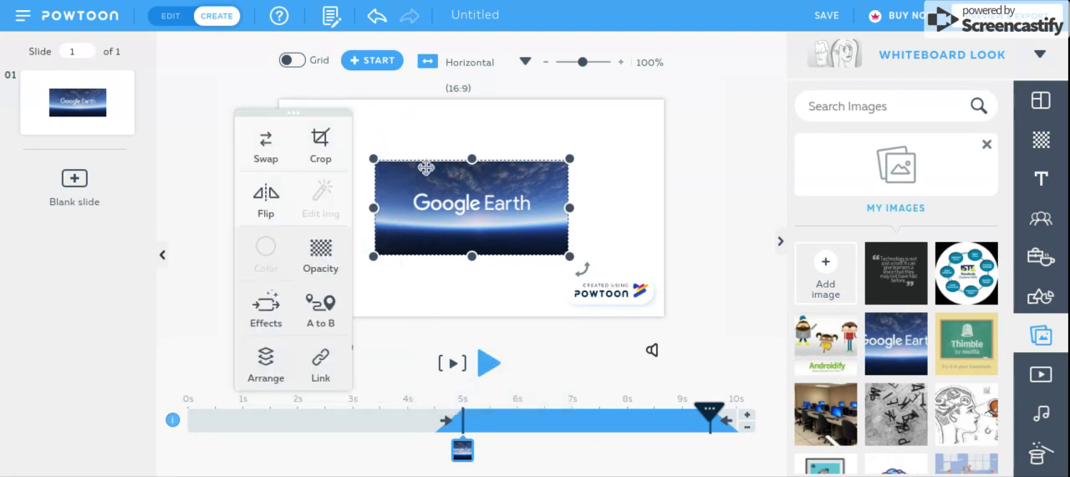
pyautogui.moveTo(710, 422); pyautogui.dragTo(380, 410)
pyautogui.click(488, 374)
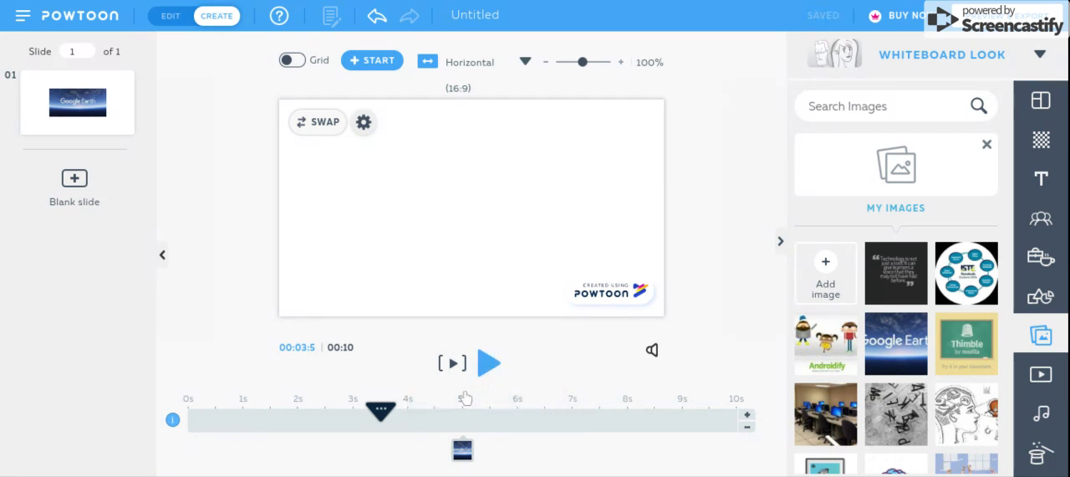
# - Set the Google Earth image's exit effect to No Effect
pyautogui.click(462, 451)
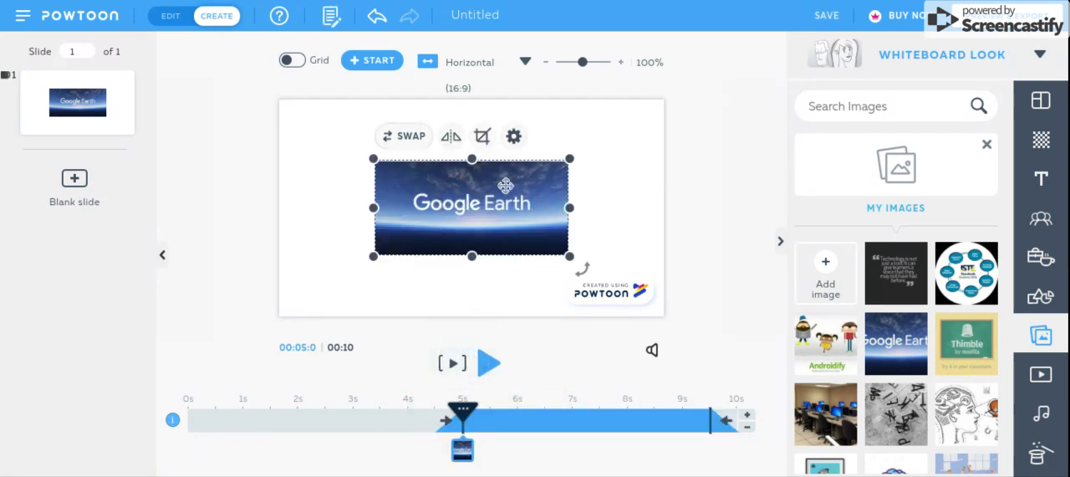
pyautogui.click(513, 137)
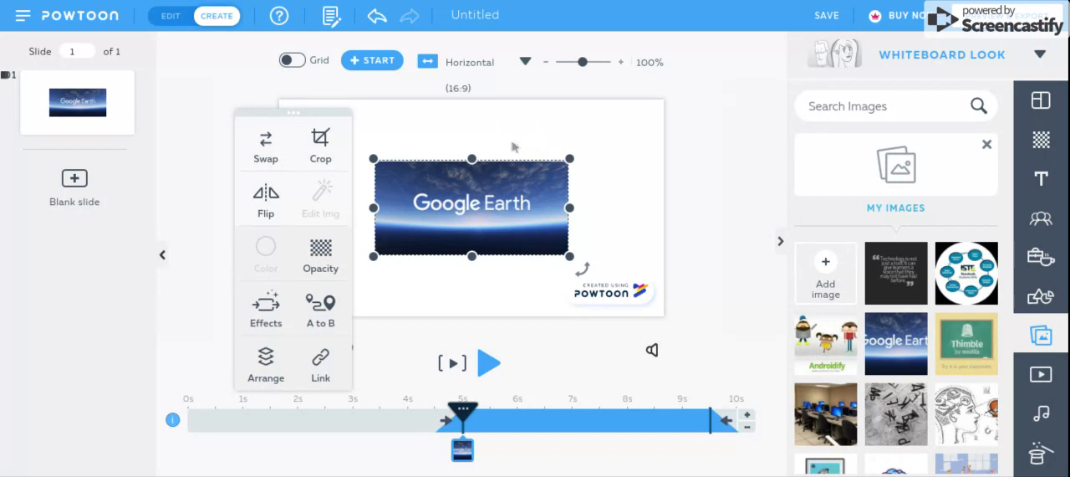
pyautogui.click(266, 311)
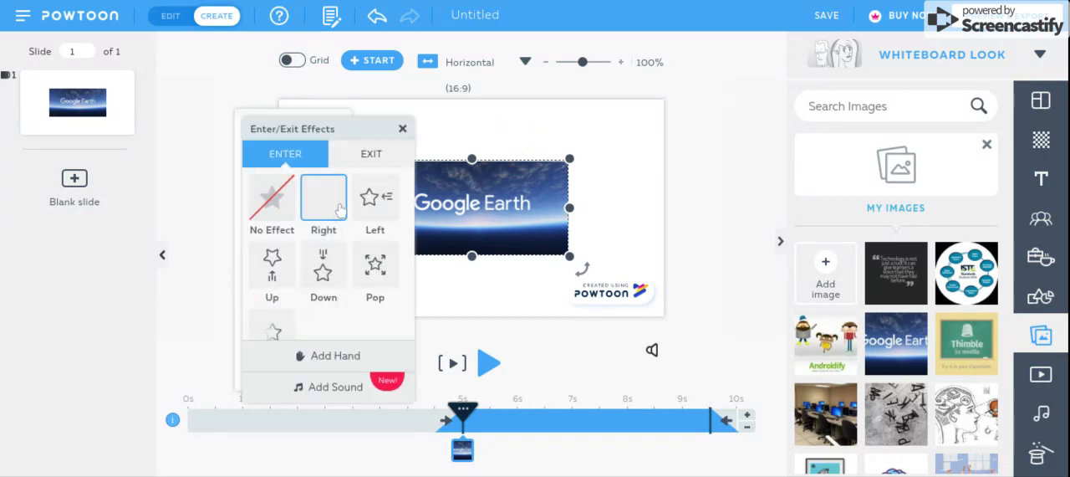
pyautogui.click(342, 151)
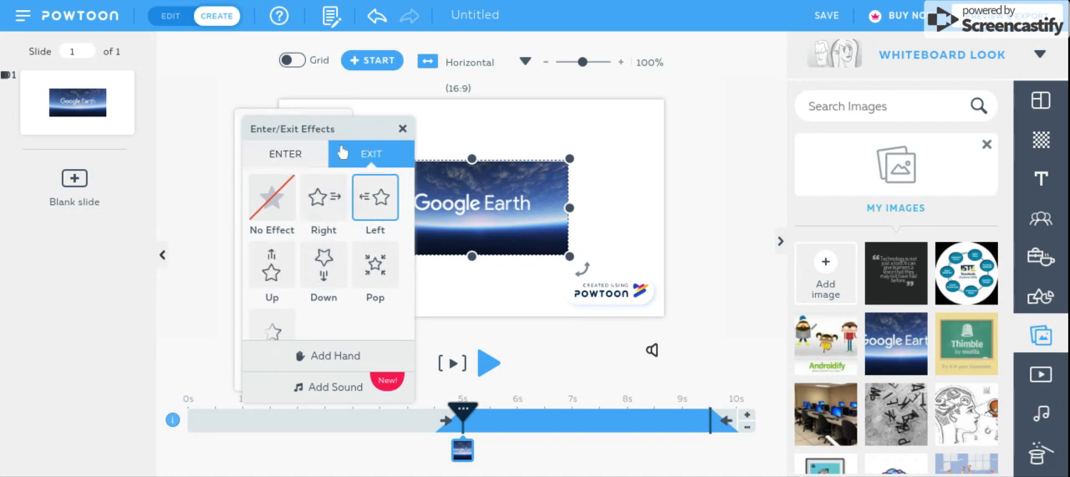
pyautogui.click(262, 193)
pyautogui.click(402, 129)
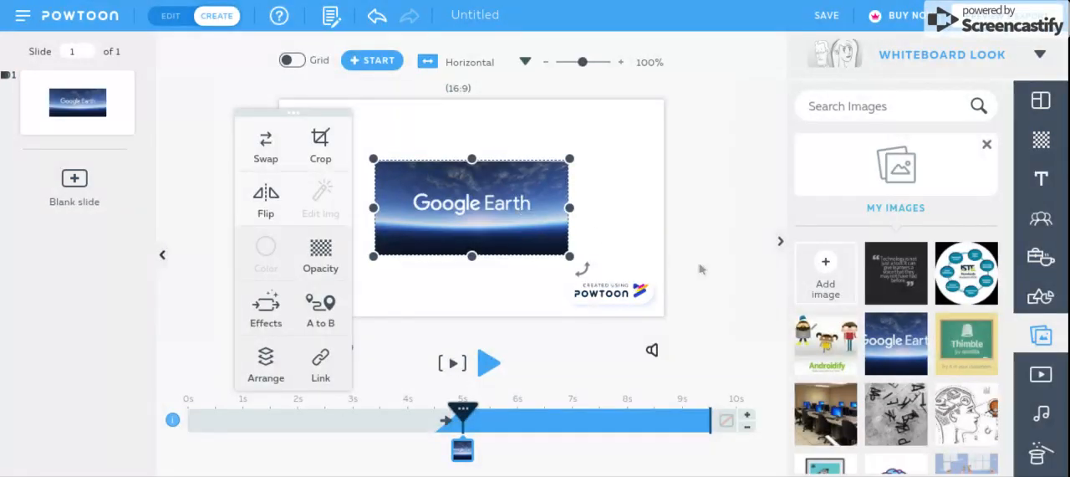
# - Look through the saved music and voiceovers in the sound library
pyautogui.click(990, 145)
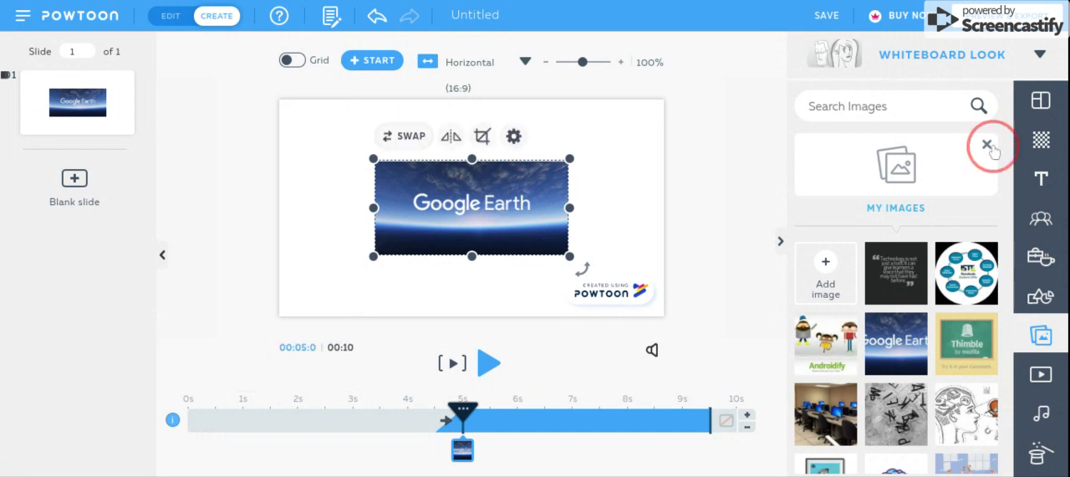
pyautogui.click(1046, 412)
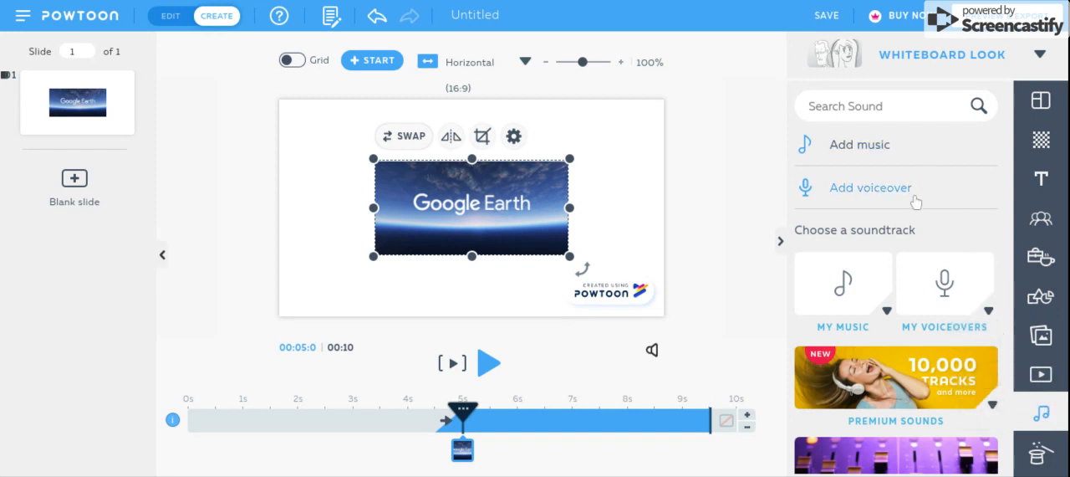
pyautogui.click(875, 306)
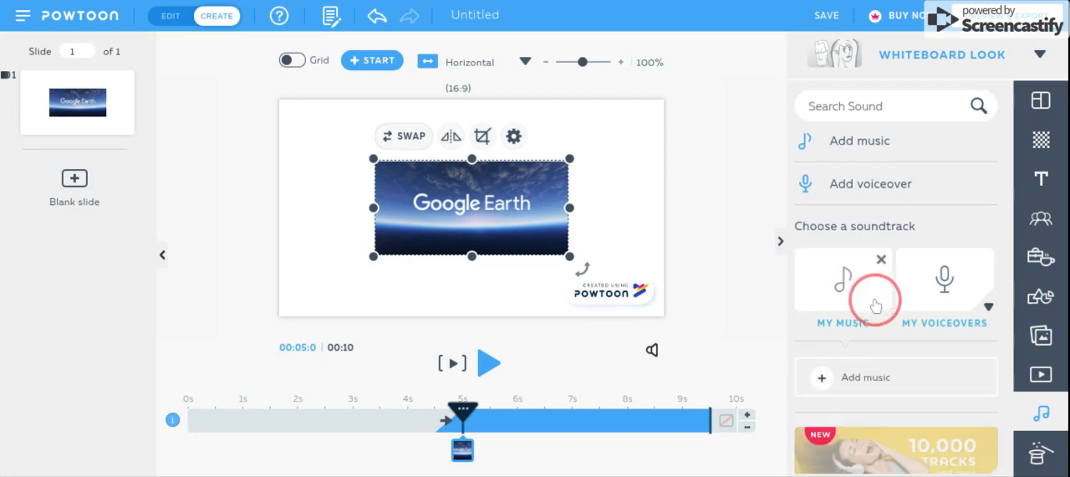
pyautogui.click(941, 184)
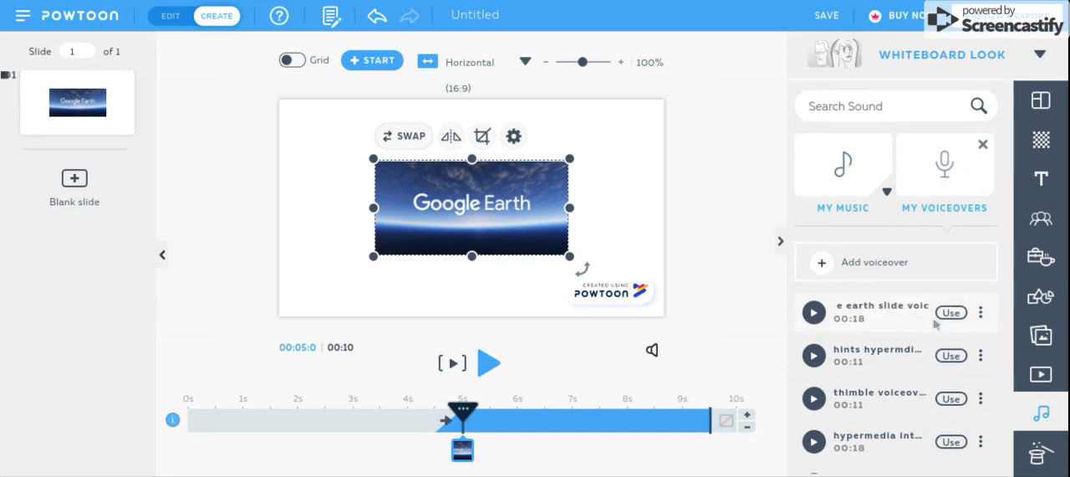
pyautogui.scroll(-5, 938, 285)
pyautogui.scroll(-2, 935, 324)
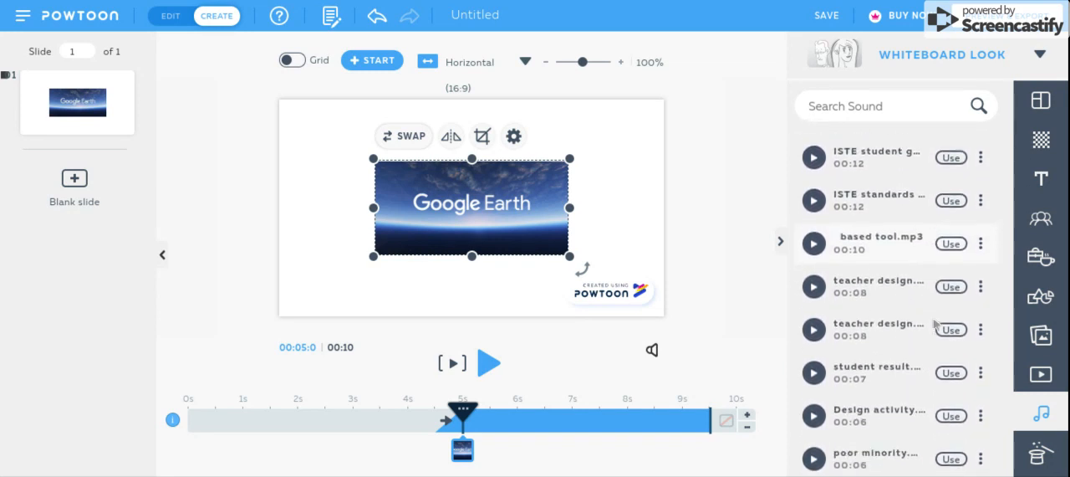
pyautogui.scroll(7, 937, 317)
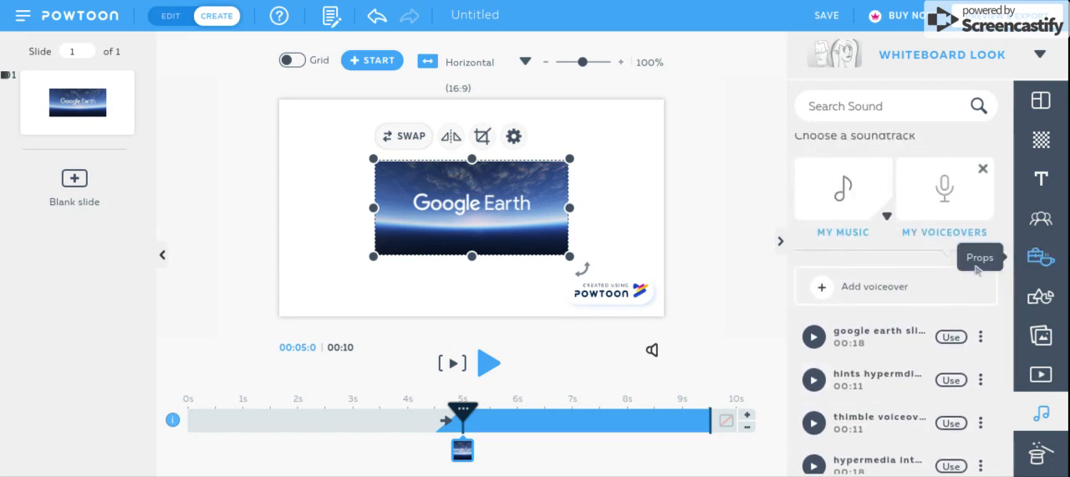
# - Open the recorder for adding a new voiceover to view its options, and close it without recording
pyautogui.click(906, 288)
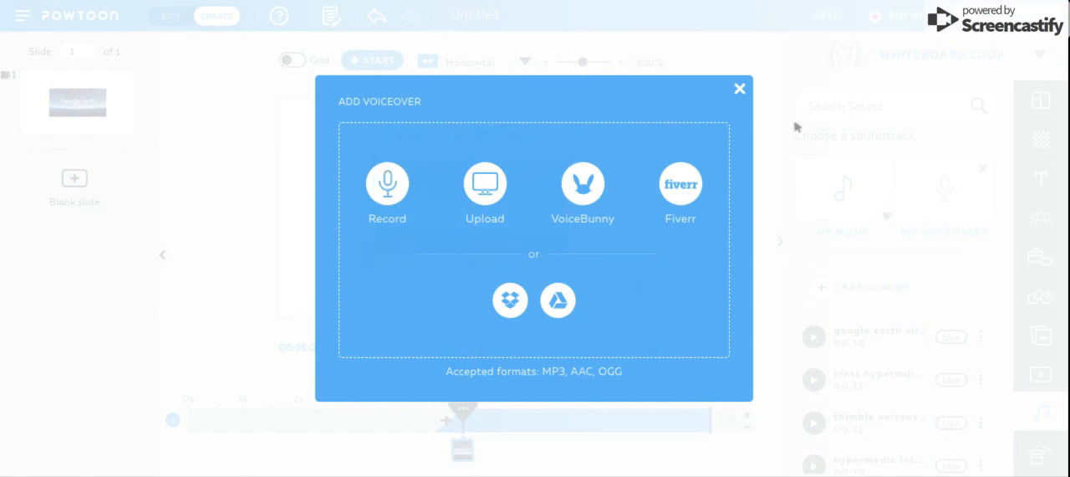
pyautogui.click(406, 184)
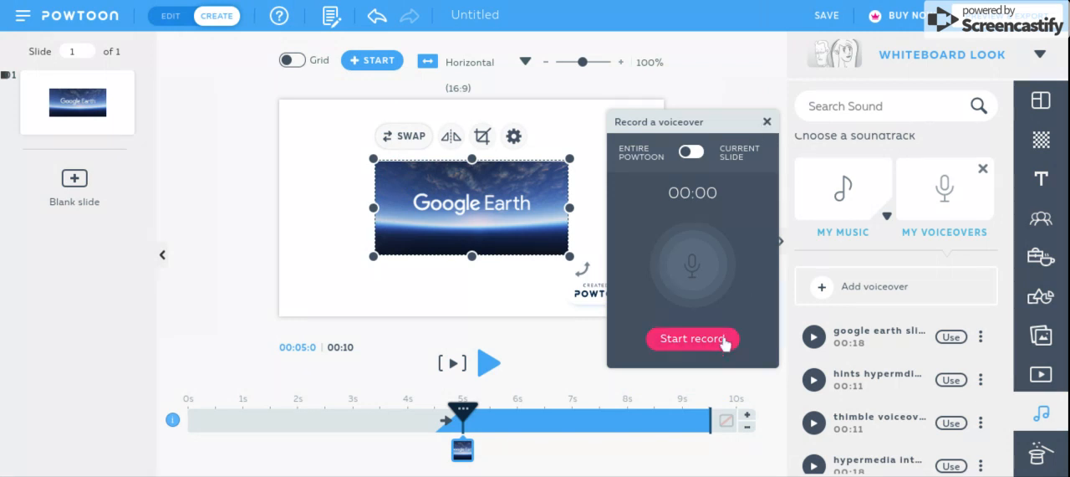
pyautogui.click(767, 123)
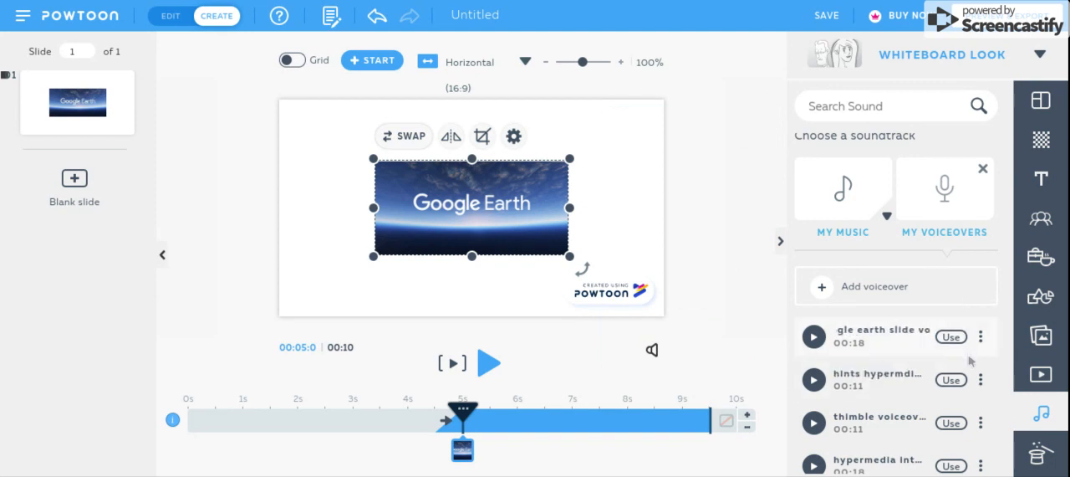
# - Apply the saved google earth slide voiceover to the entire Powtoon, set its volume to 47, and close the voiceover list
pyautogui.click(954, 337)
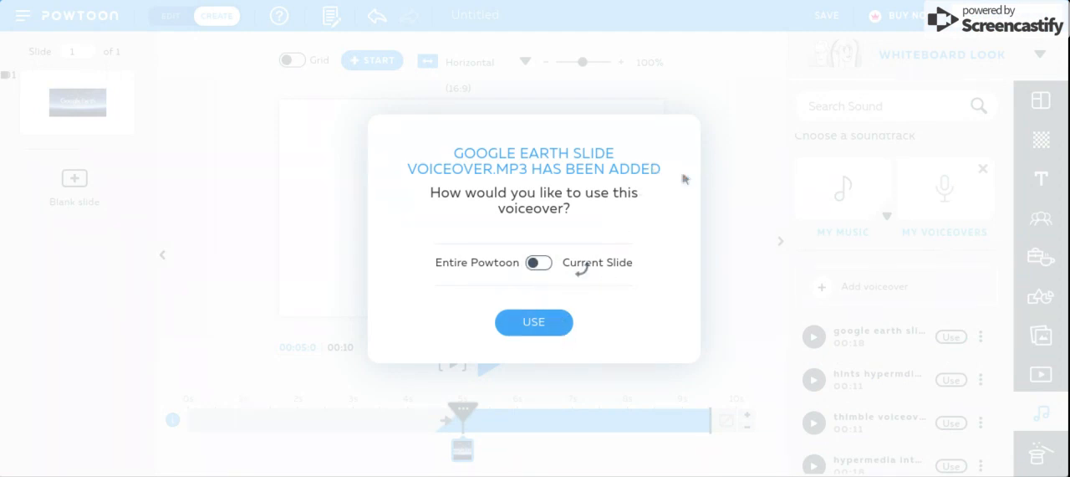
pyautogui.click(548, 325)
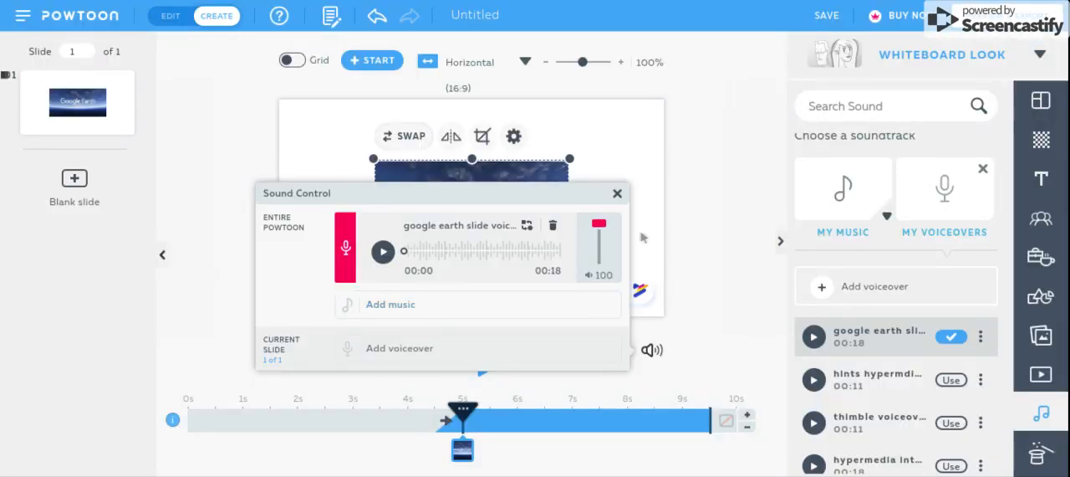
pyautogui.moveTo(599, 223); pyautogui.dragTo(602, 247)
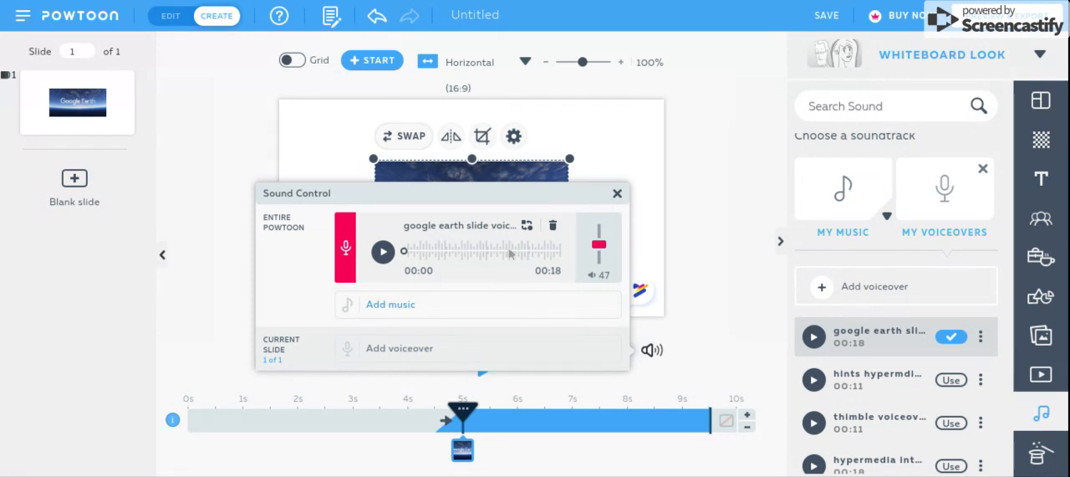
pyautogui.click(617, 194)
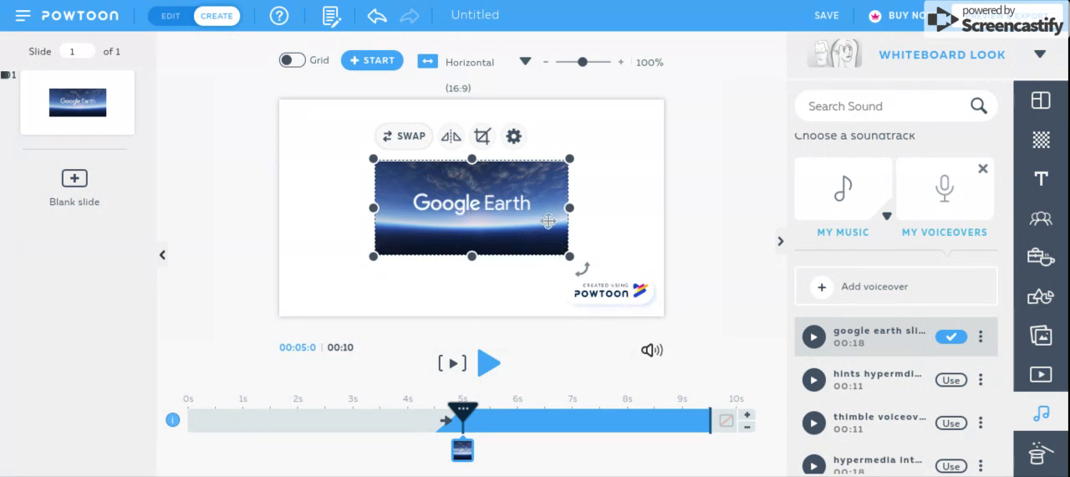
pyautogui.click(983, 170)
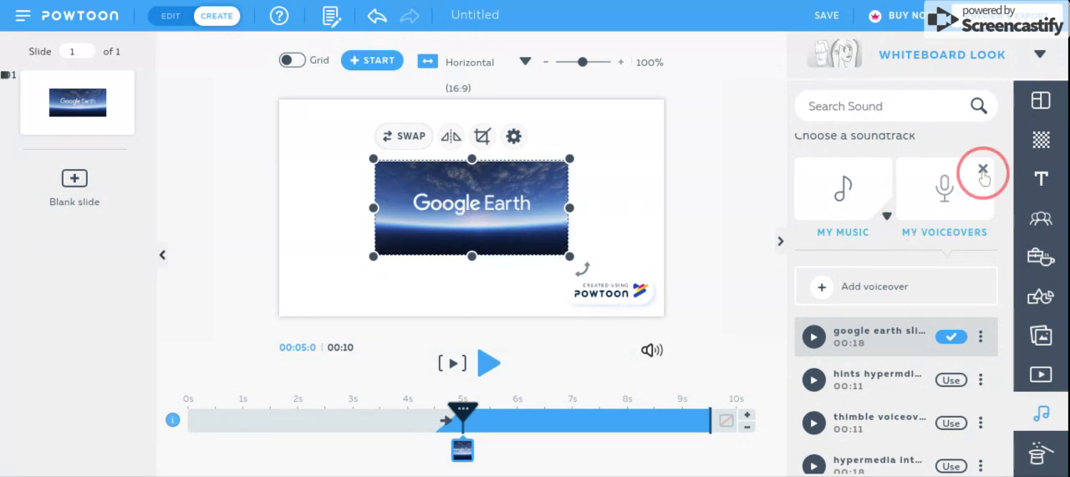
# - Look through the Text Overlays collection of designed text and close it
pyautogui.click(1043, 184)
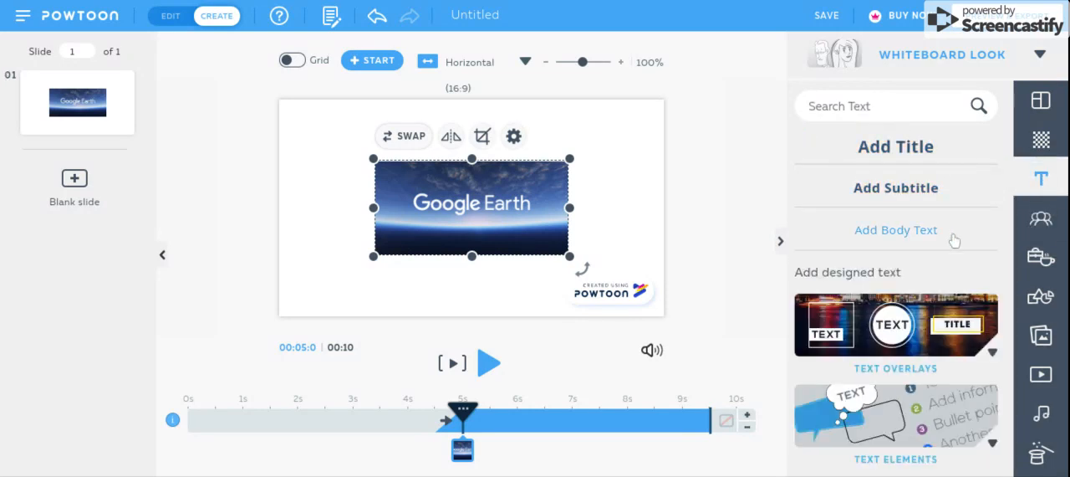
pyautogui.scroll(-1, 954, 239)
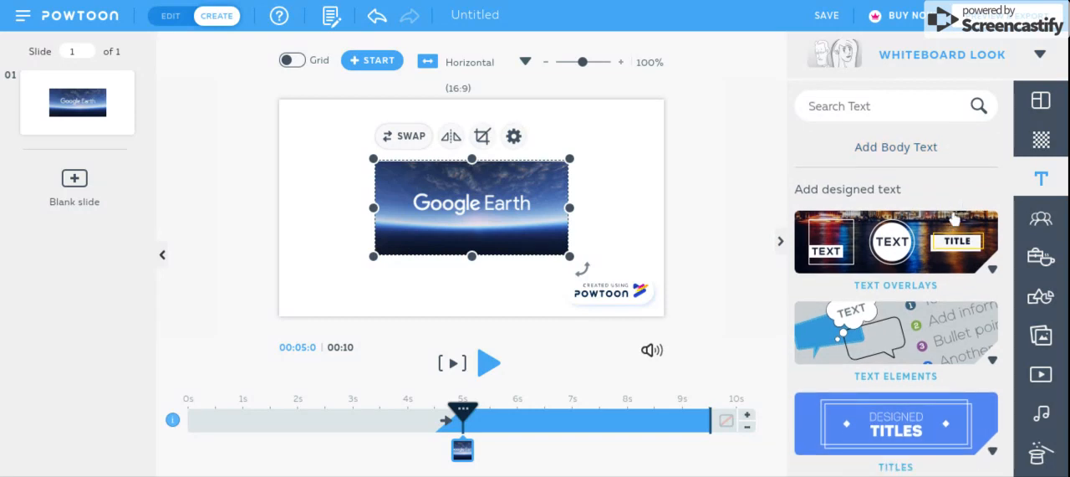
pyautogui.click(955, 248)
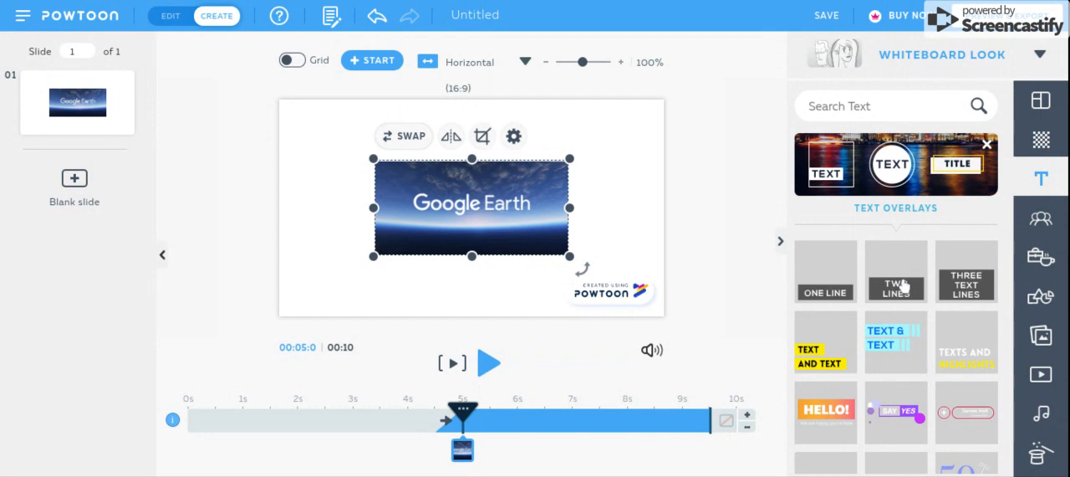
pyautogui.scroll(-2, 903, 285)
pyautogui.scroll(3, 907, 282)
pyautogui.click(987, 282)
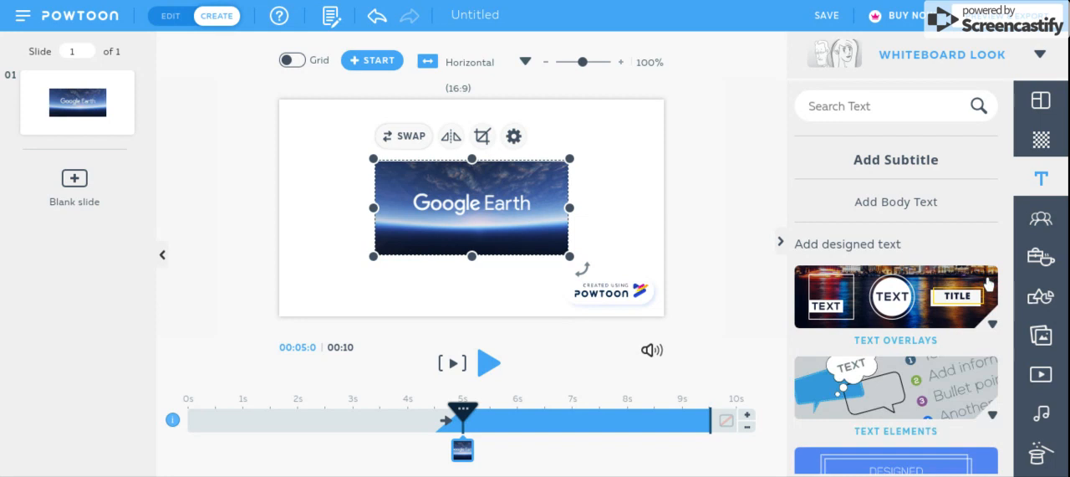
# - Look through the speech bubbles and lists in the Text Elements collection and close it
pyautogui.scroll(-2, 974, 331)
pyautogui.click(953, 288)
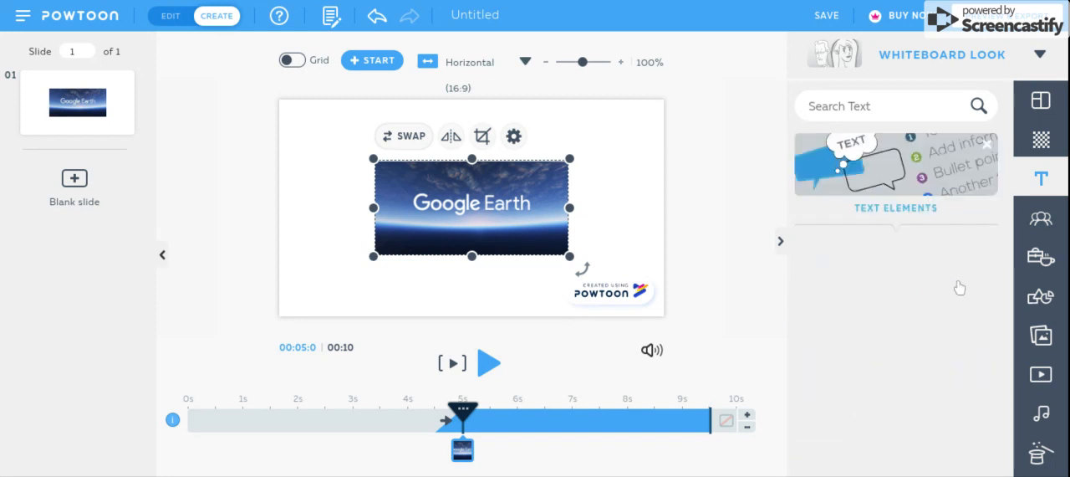
pyautogui.scroll(-2, 978, 304)
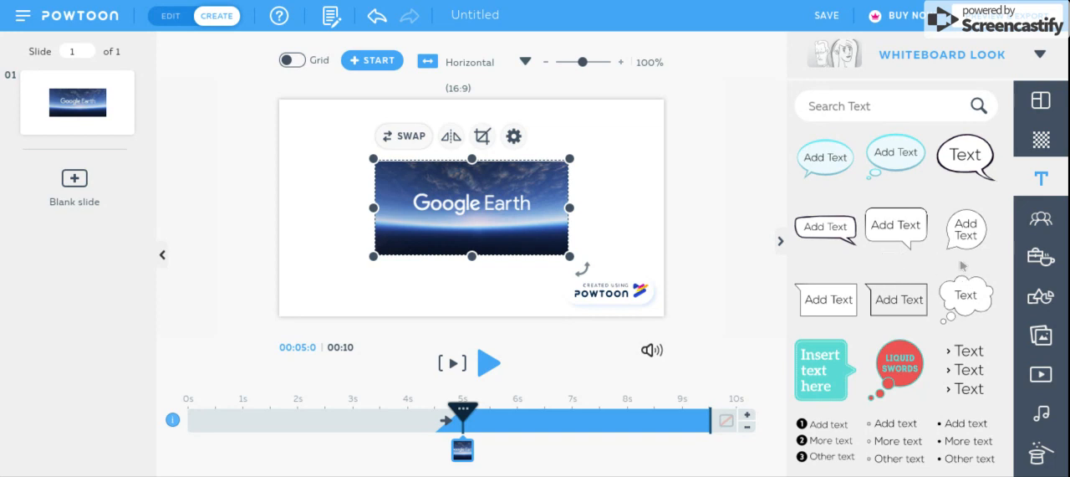
pyautogui.scroll(-3, 962, 265)
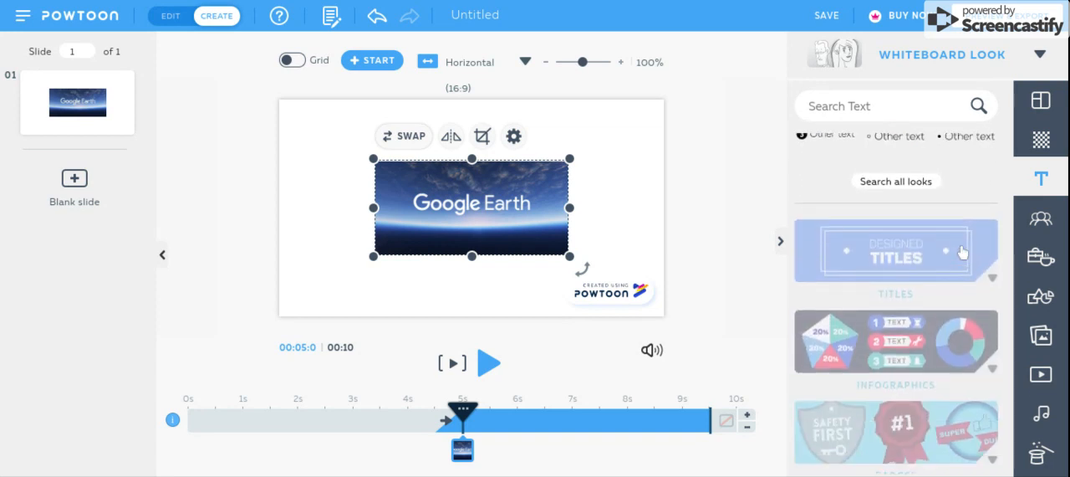
pyautogui.scroll(3, 984, 211)
pyautogui.scroll(4, 992, 167)
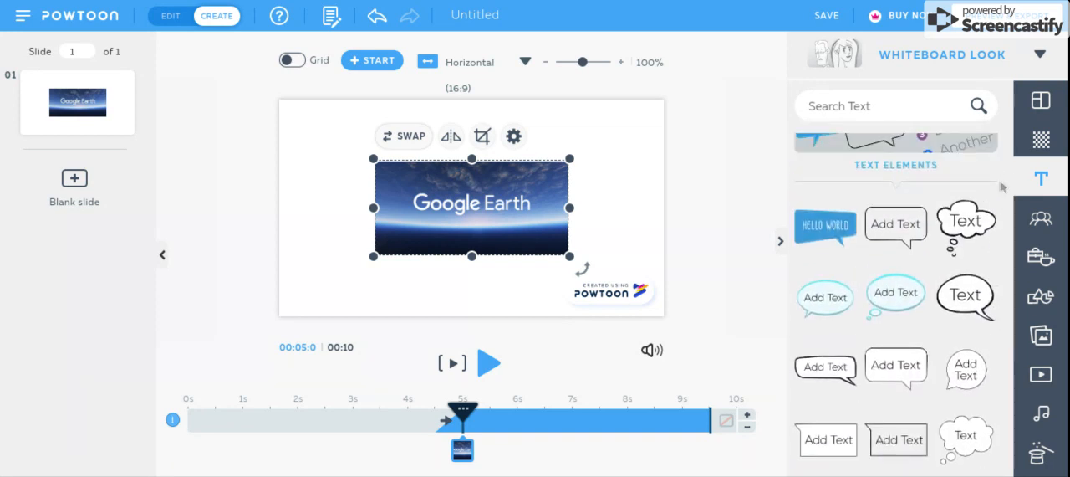
pyautogui.click(991, 276)
# - View the Titles, Infographics and Badges collections of designed text one after another, closing each
pyautogui.scroll(-2, 970, 263)
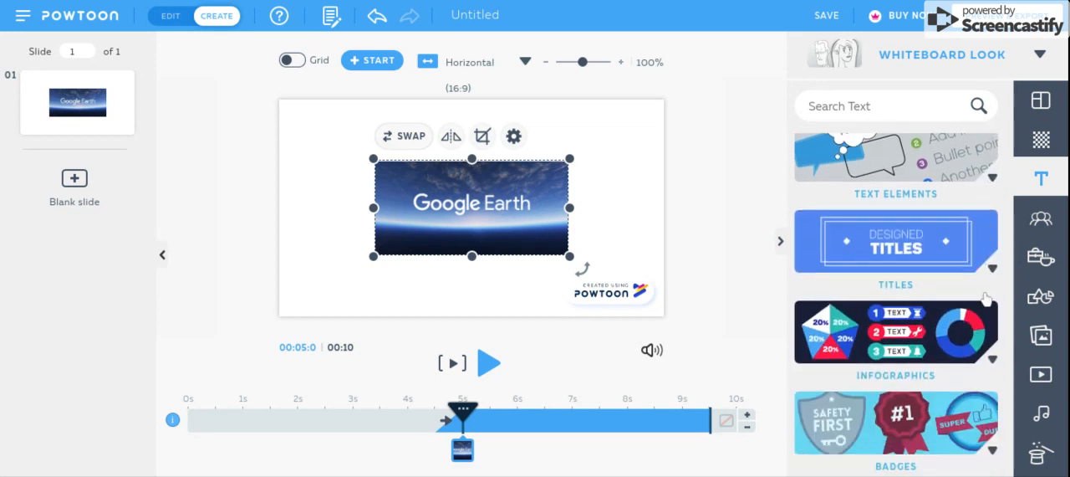
pyautogui.click(956, 248)
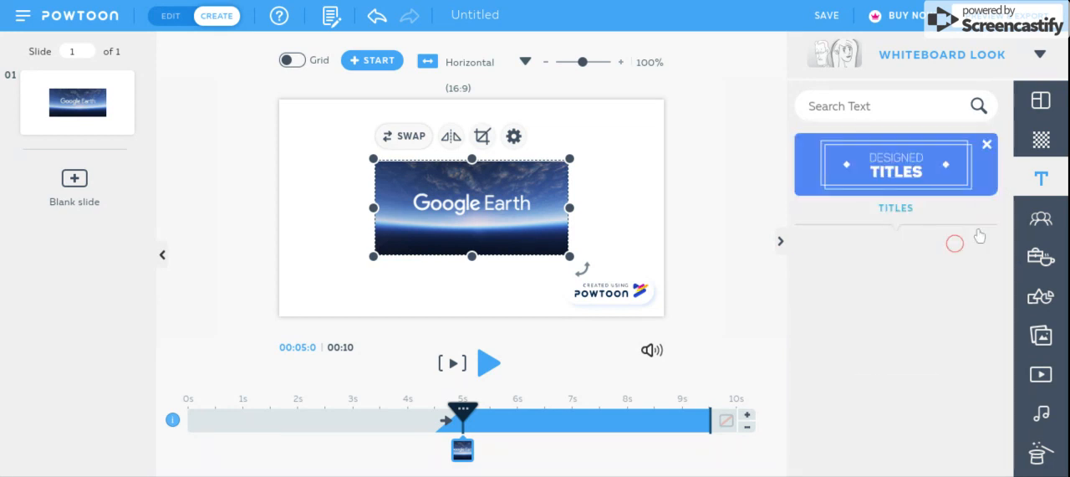
pyautogui.click(986, 147)
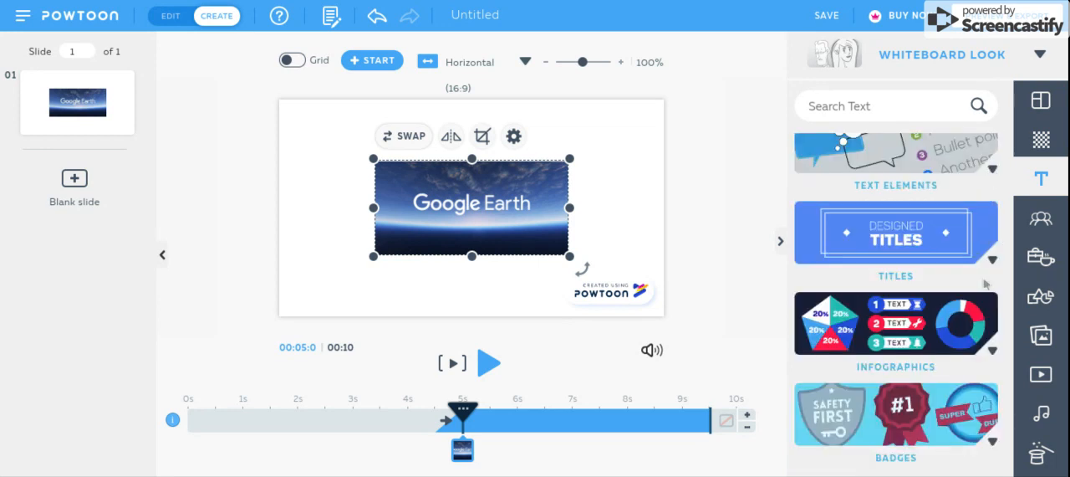
pyautogui.click(970, 313)
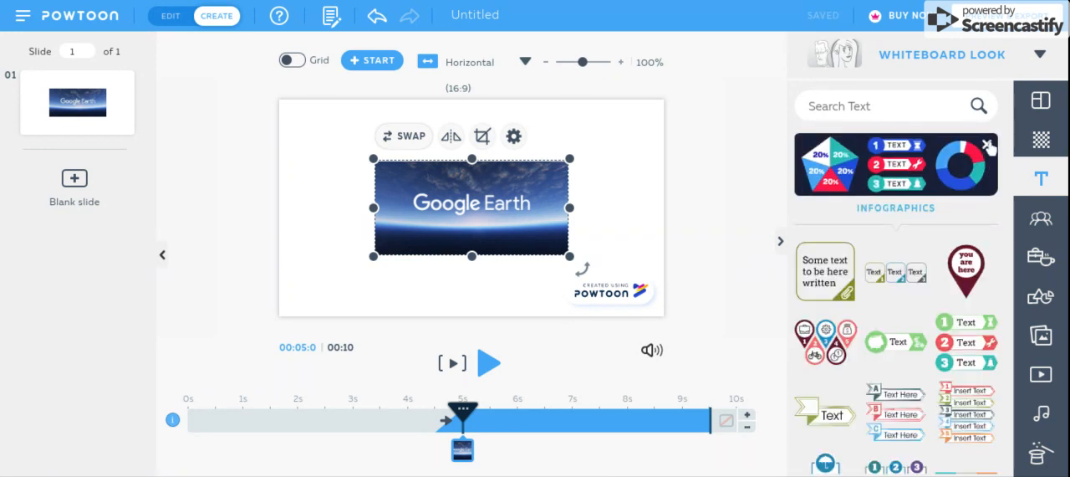
pyautogui.click(987, 147)
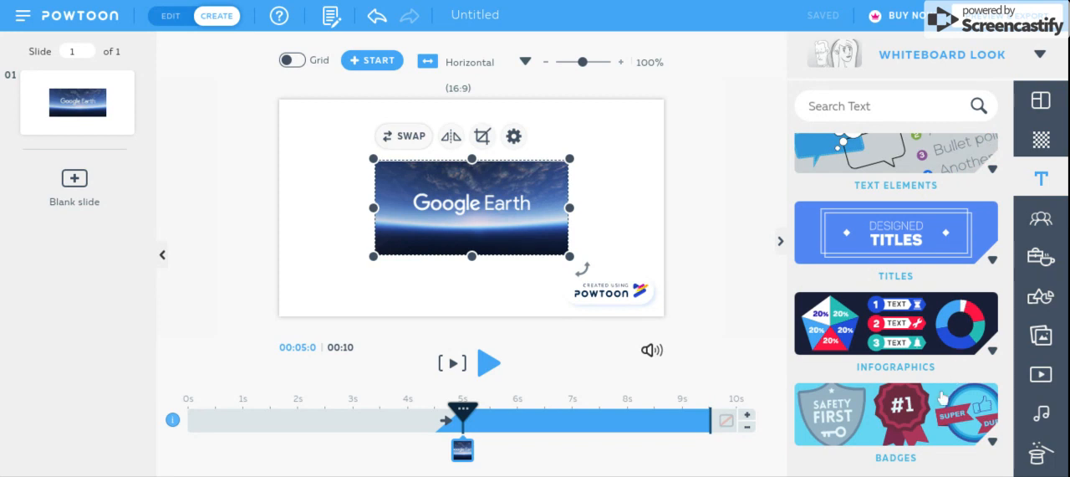
pyautogui.scroll(-2, 940, 395)
pyautogui.click(974, 276)
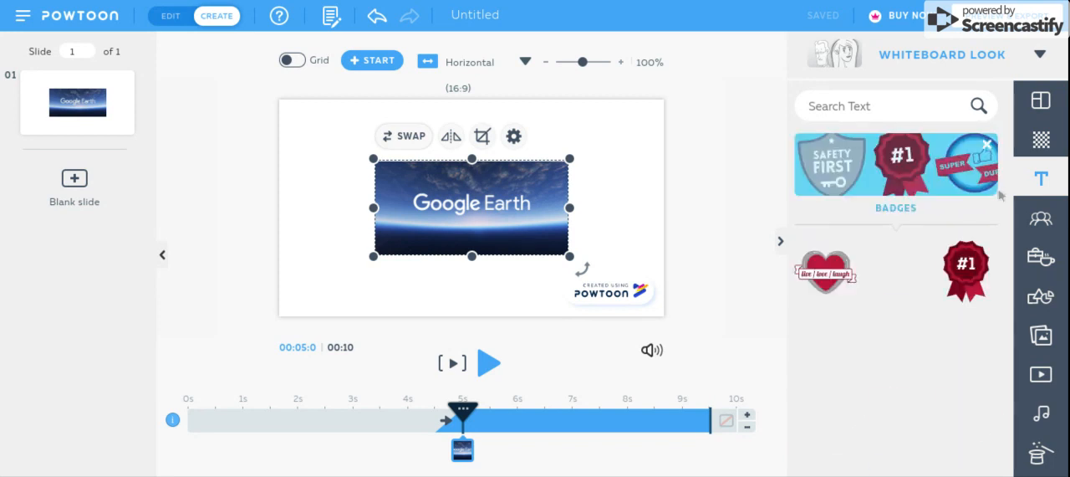
pyautogui.click(987, 147)
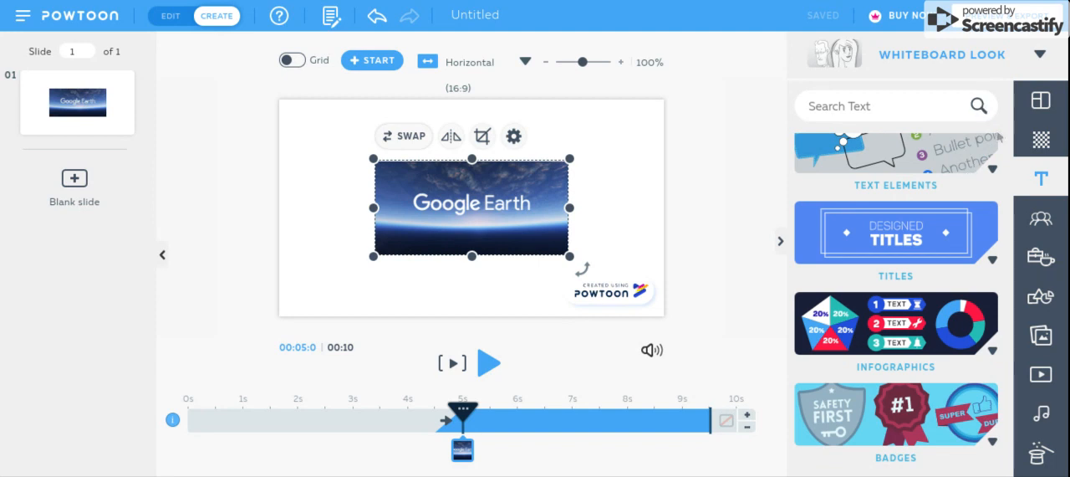
# - Browse the Marker - Free characters and the Basic - Free props
pyautogui.click(1040, 217)
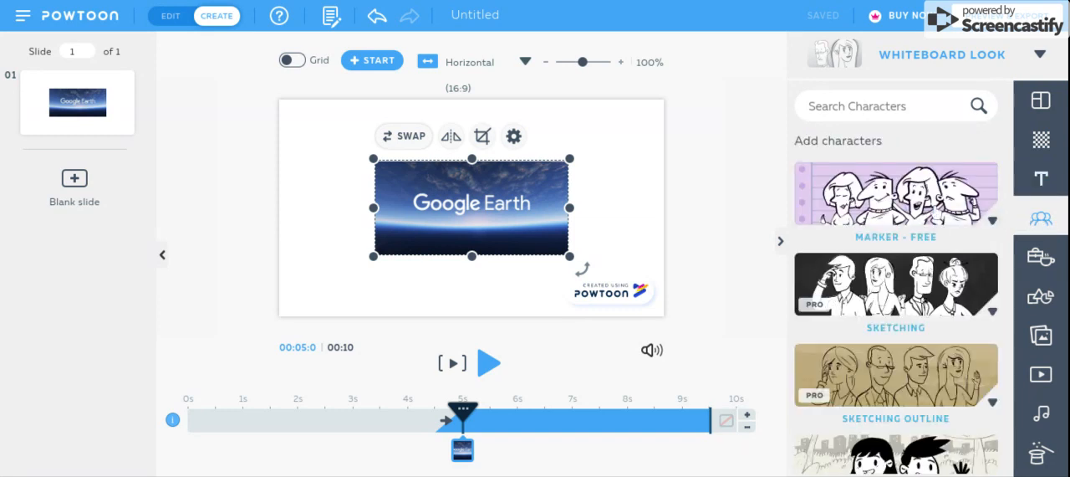
pyautogui.click(934, 209)
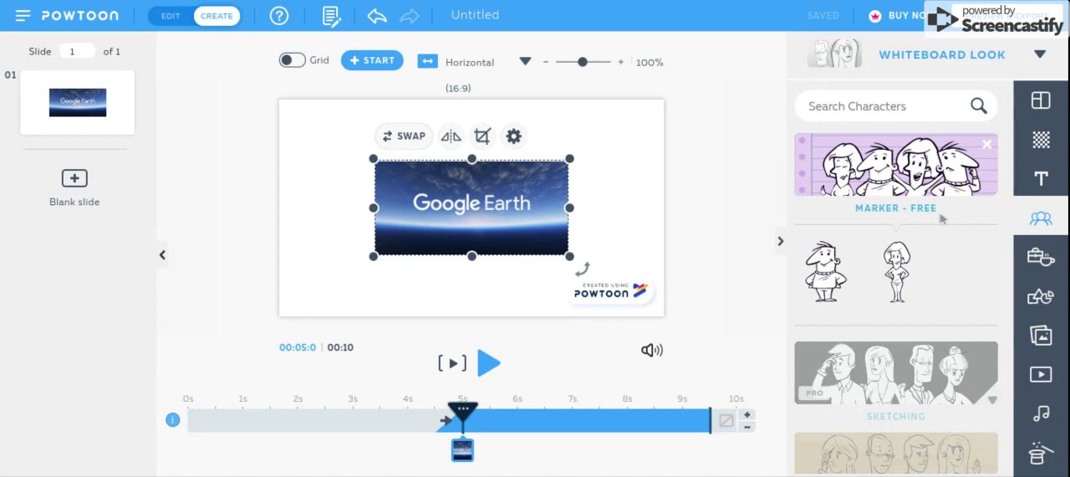
pyautogui.click(1045, 259)
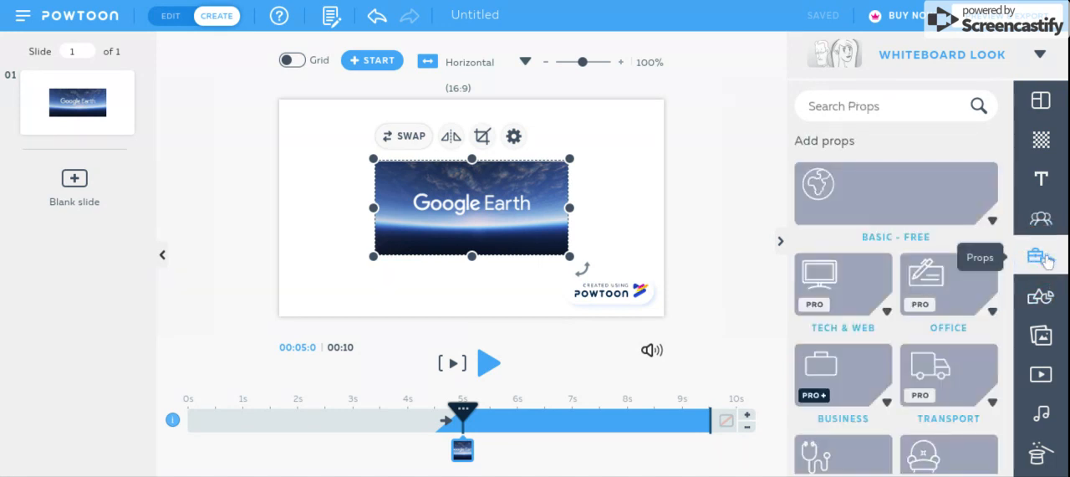
pyautogui.click(955, 191)
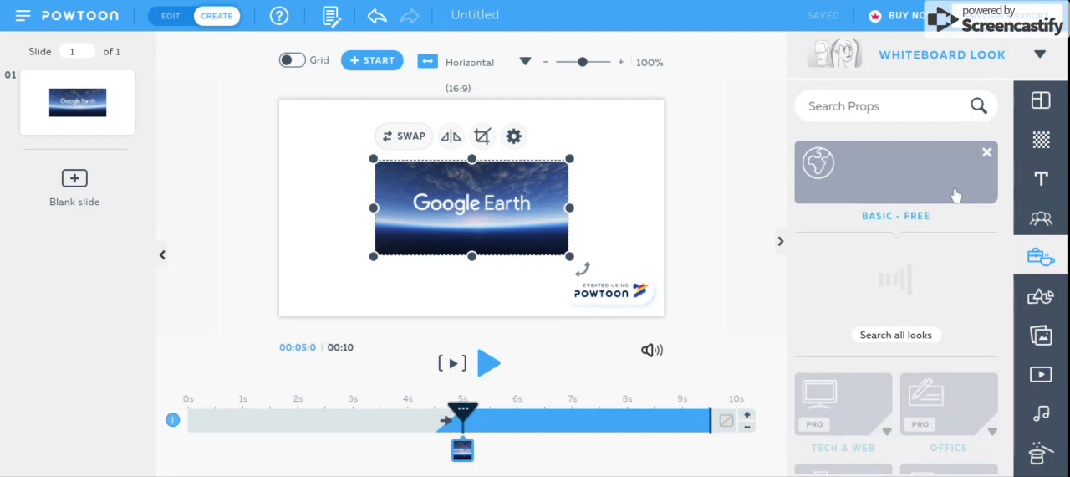
# - Search the props for "apple" and look through the results
pyautogui.click(903, 104)
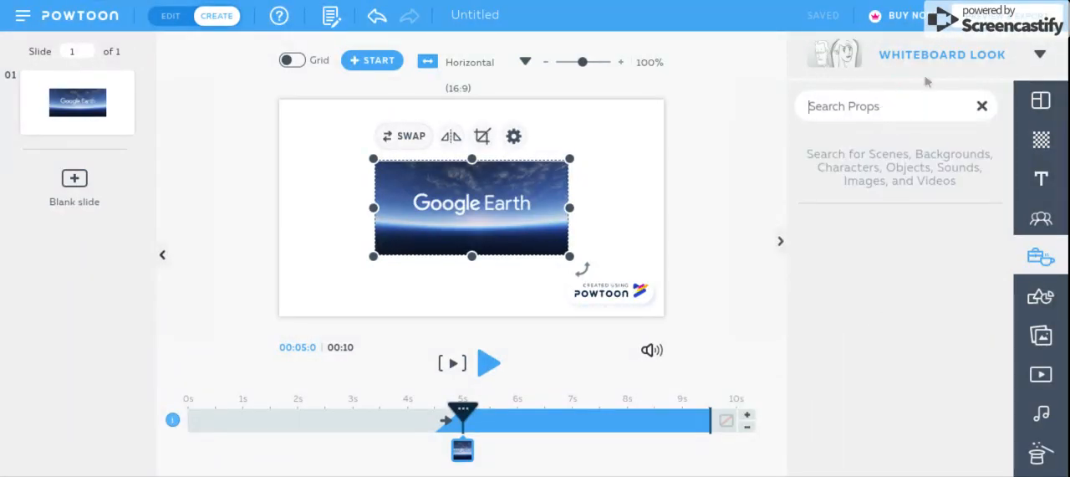
pyautogui.write('apple')
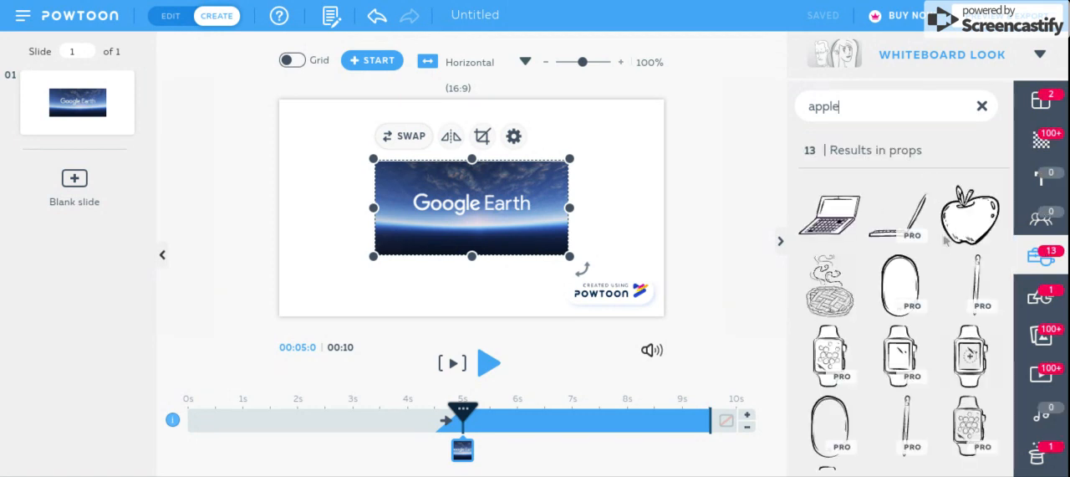
pyautogui.scroll(-3, 926, 295)
pyautogui.scroll(3, 926, 294)
# - Search for "vampire" instead, view the matching backgrounds from all looks, and clear the search
pyautogui.moveTo(850, 107); pyautogui.dragTo(809, 111)
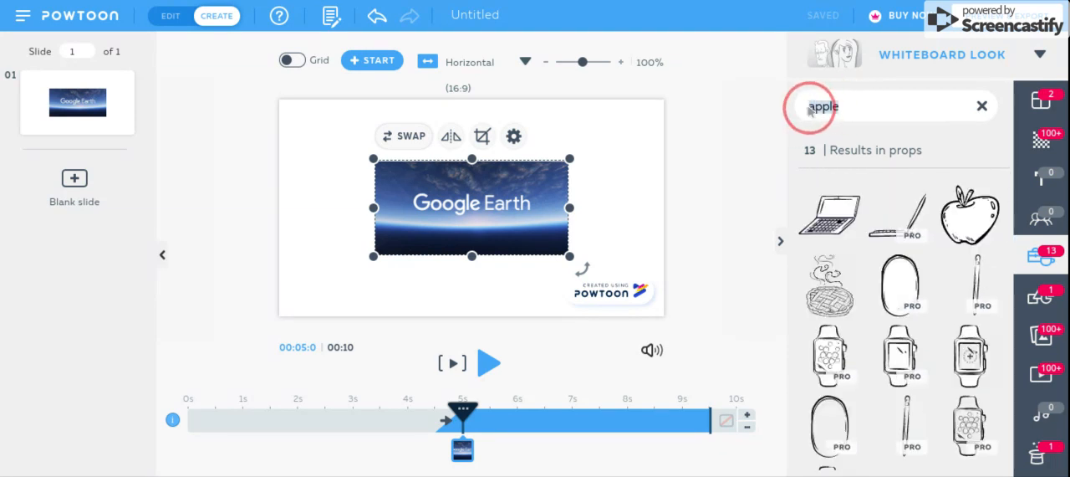
pyautogui.write('vampire')
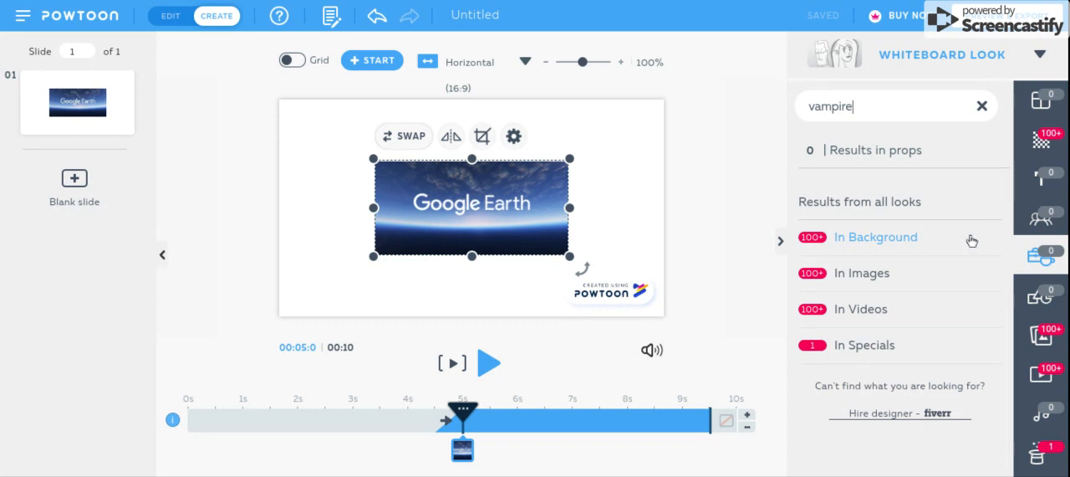
pyautogui.click(971, 240)
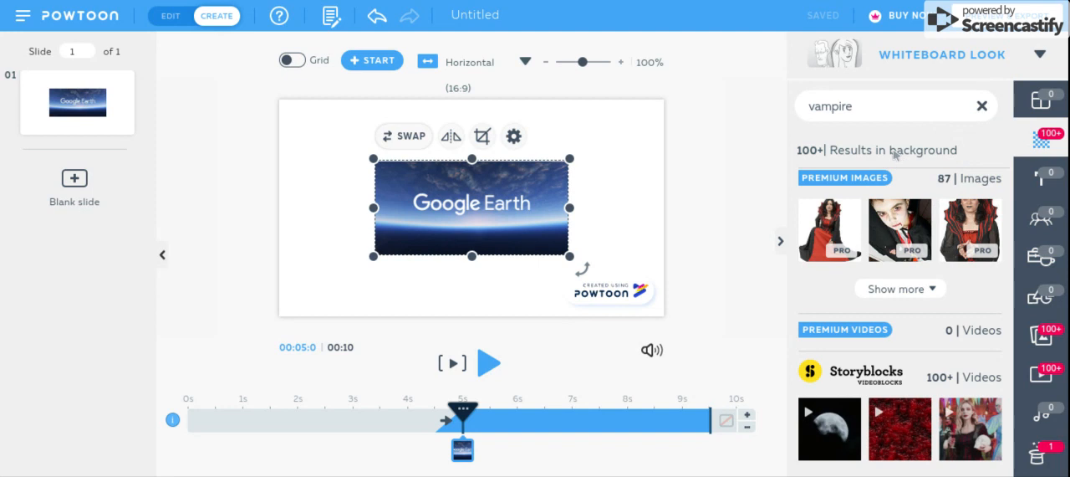
pyautogui.click(980, 111)
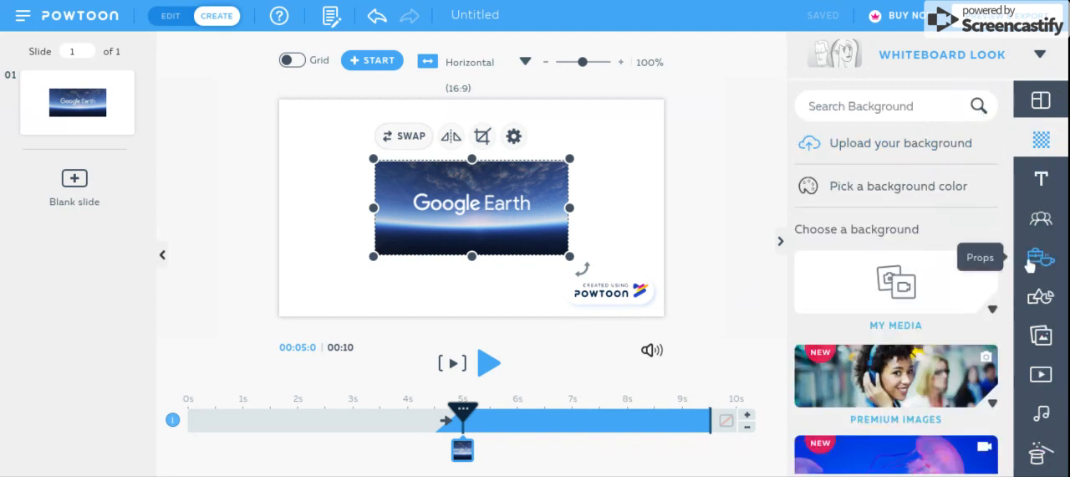
# - Insert the hand-drawn video player frame from the Image Frames shapes onto the slide
pyautogui.click(1042, 298)
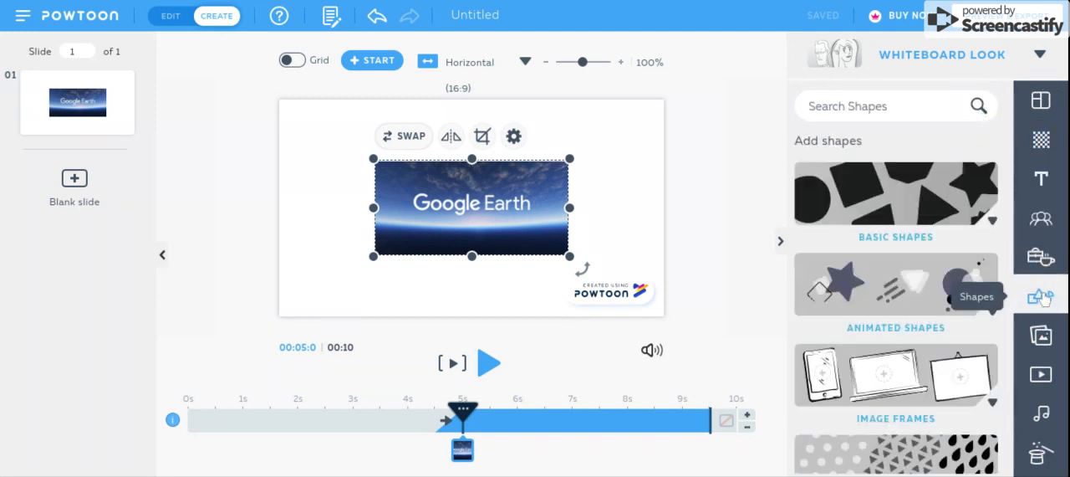
pyautogui.click(923, 368)
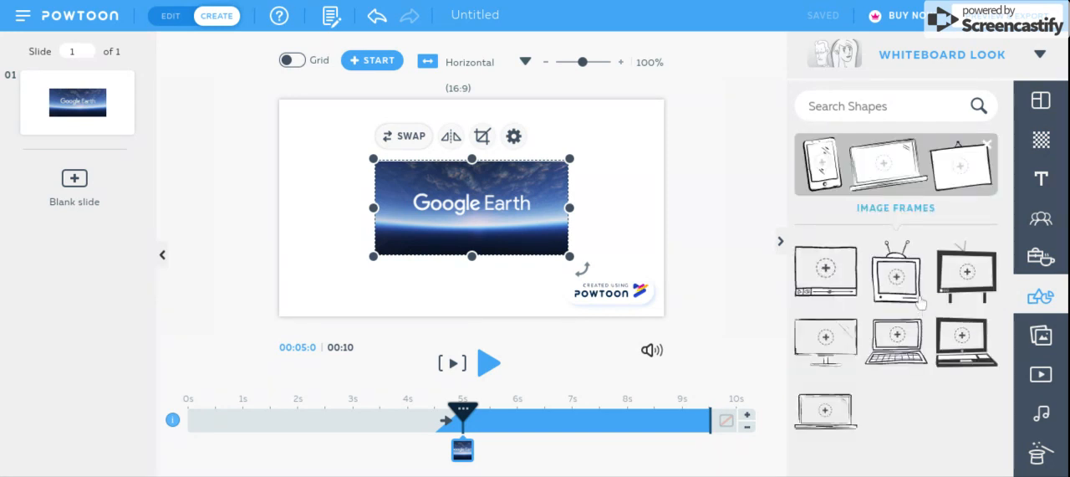
pyautogui.click(836, 280)
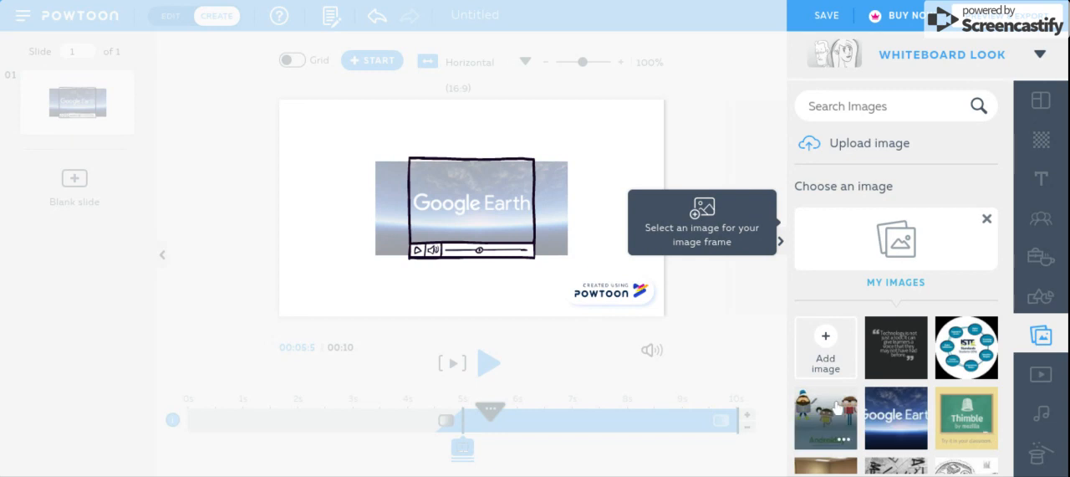
# - Fill the frame with the brain-over-hands picture from My Images and delete the extra copy beside it
pyautogui.scroll(-2, 842, 397)
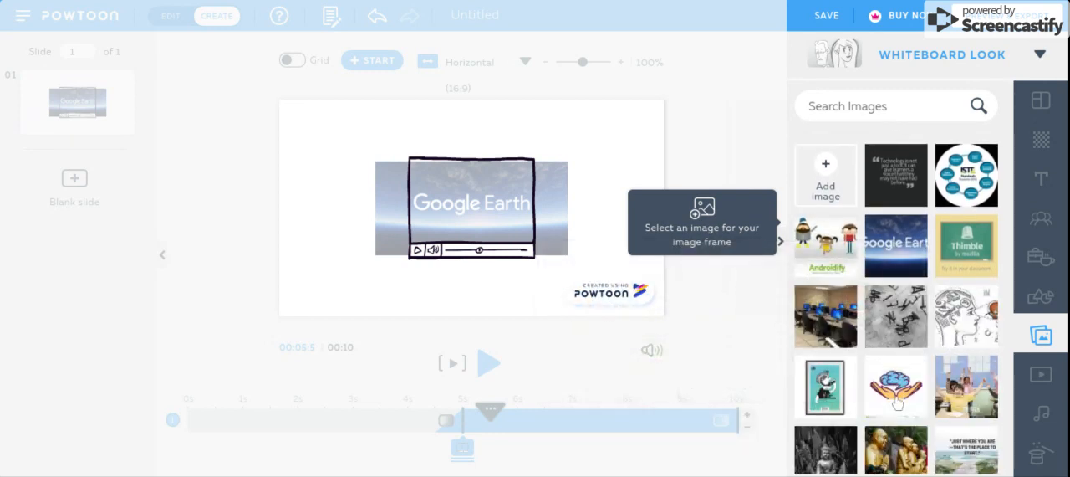
pyautogui.moveTo(910, 383); pyautogui.dragTo(668, 246)
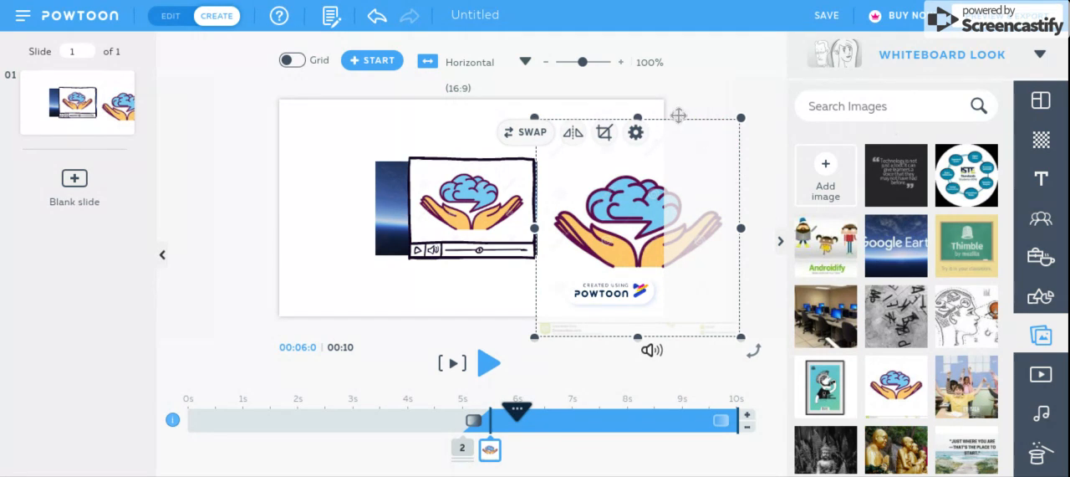
pyautogui.press('Delete')
pyautogui.click(495, 193)
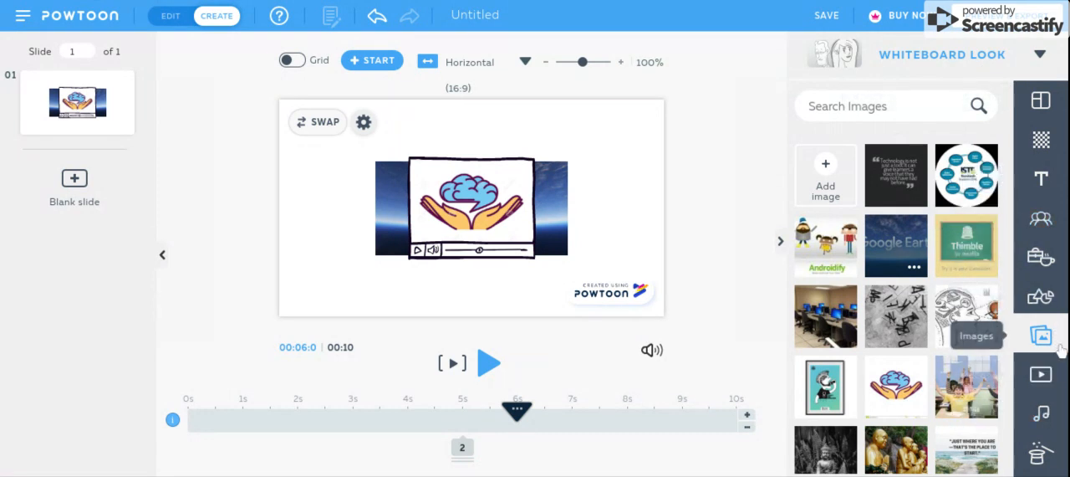
# - Browse the rest of My Images and the free Flickr images
pyautogui.click(826, 189)
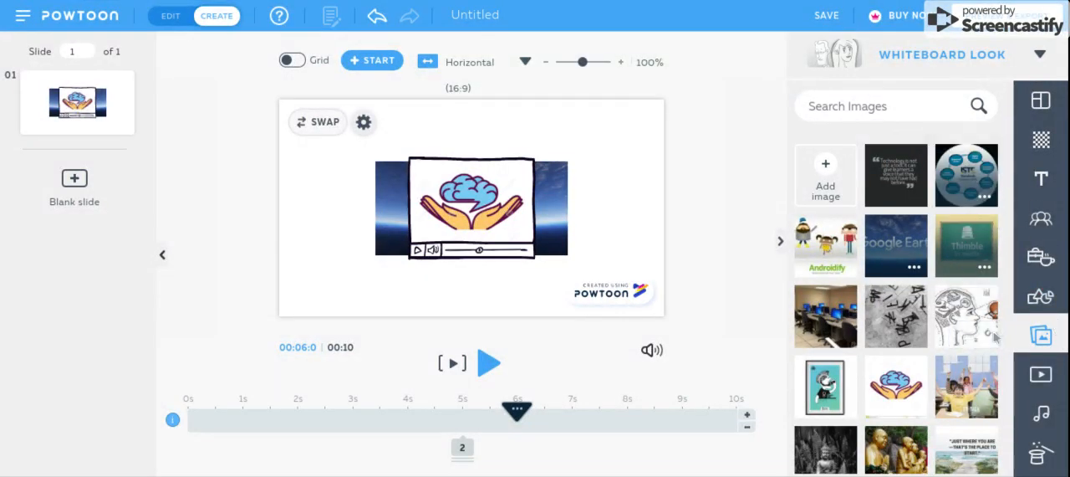
pyautogui.scroll(-10, 980, 331)
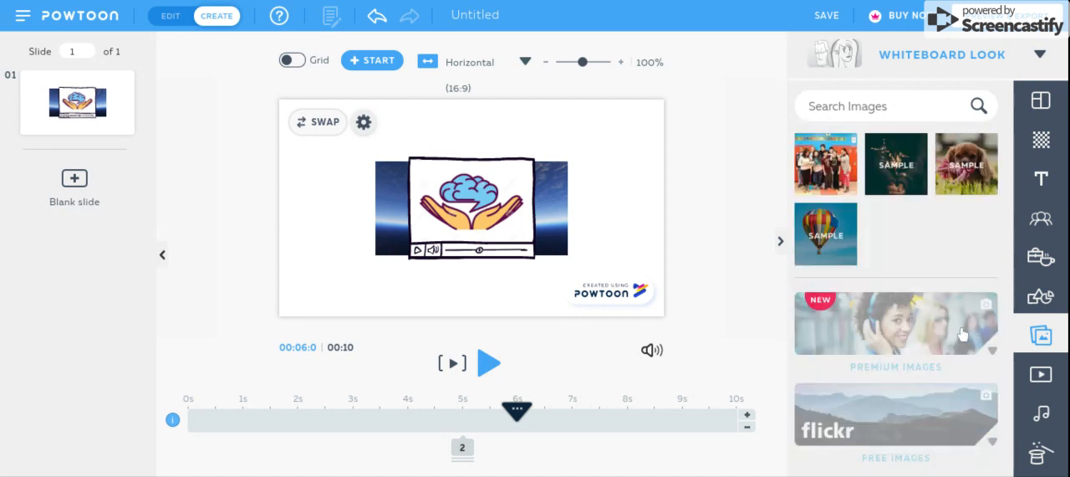
pyautogui.click(947, 413)
pyautogui.scroll(-5, 963, 338)
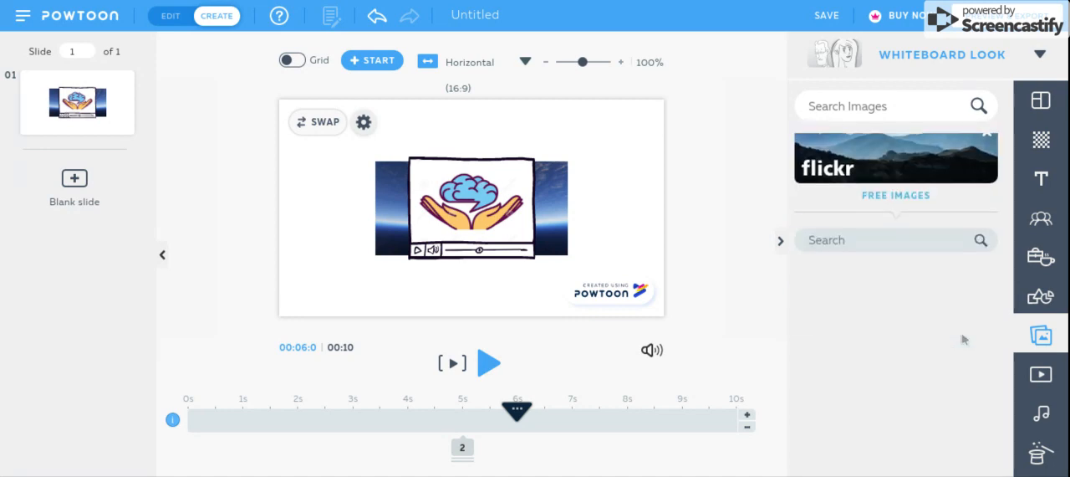
pyautogui.scroll(-8, 965, 337)
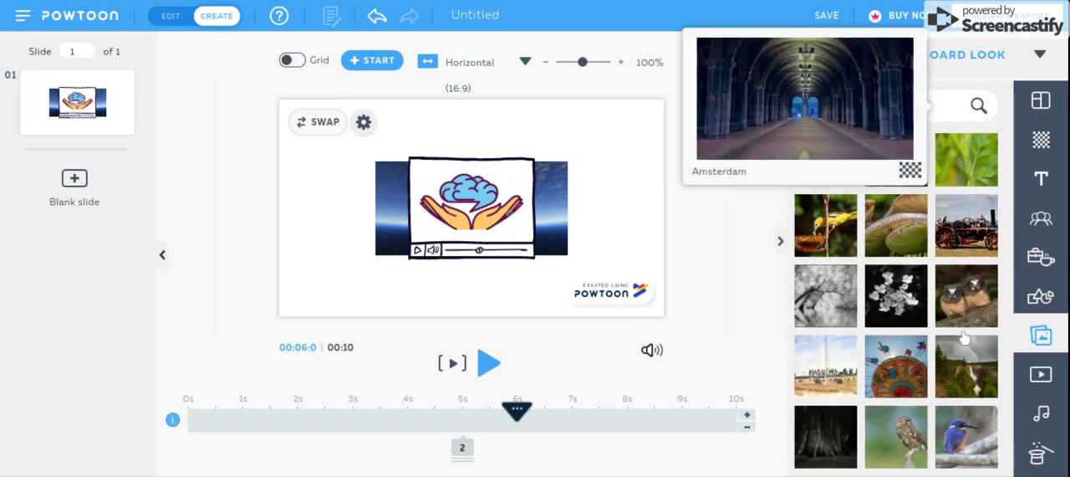
pyautogui.scroll(-5, 966, 336)
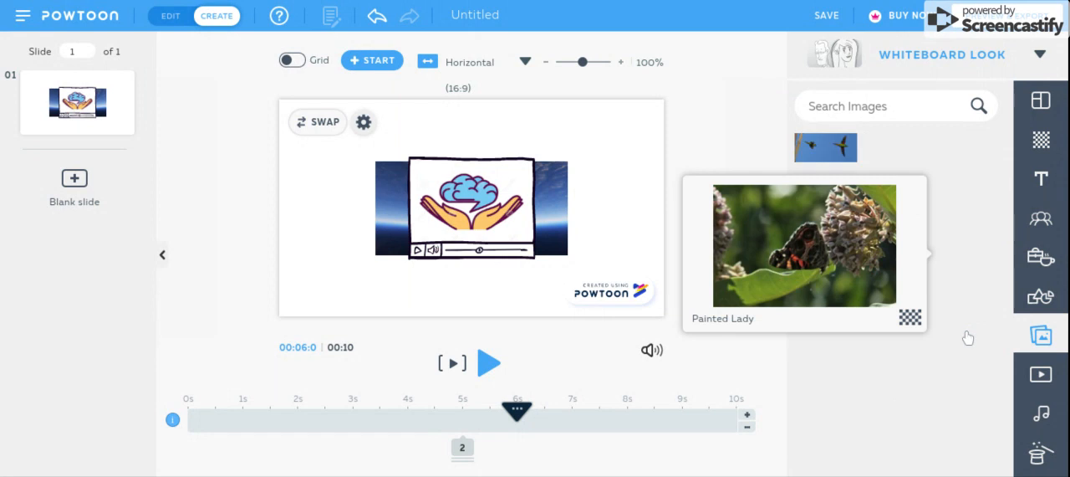
# - Add the purple blurred-lights clip from the Urban & Nature Videos as the slide's background
pyautogui.click(1046, 377)
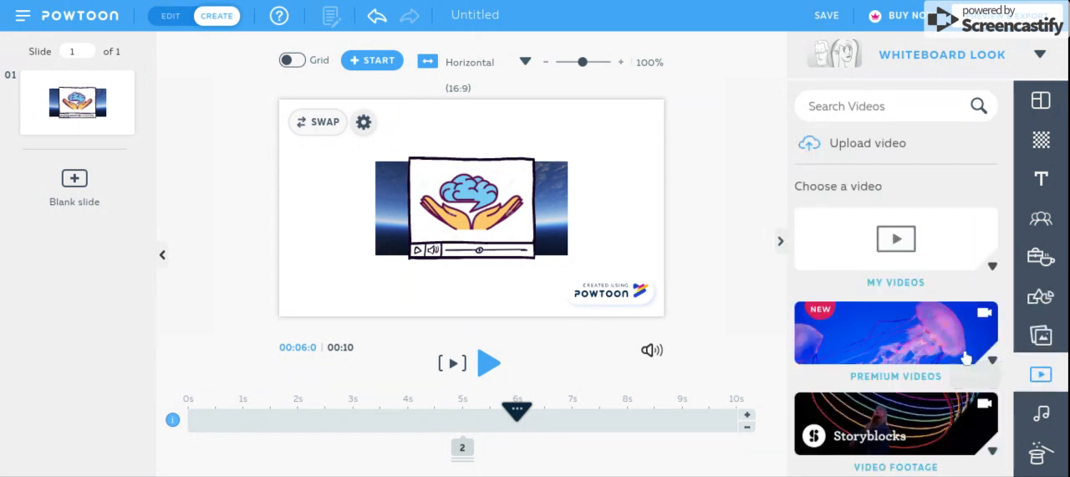
pyautogui.scroll(-2, 966, 357)
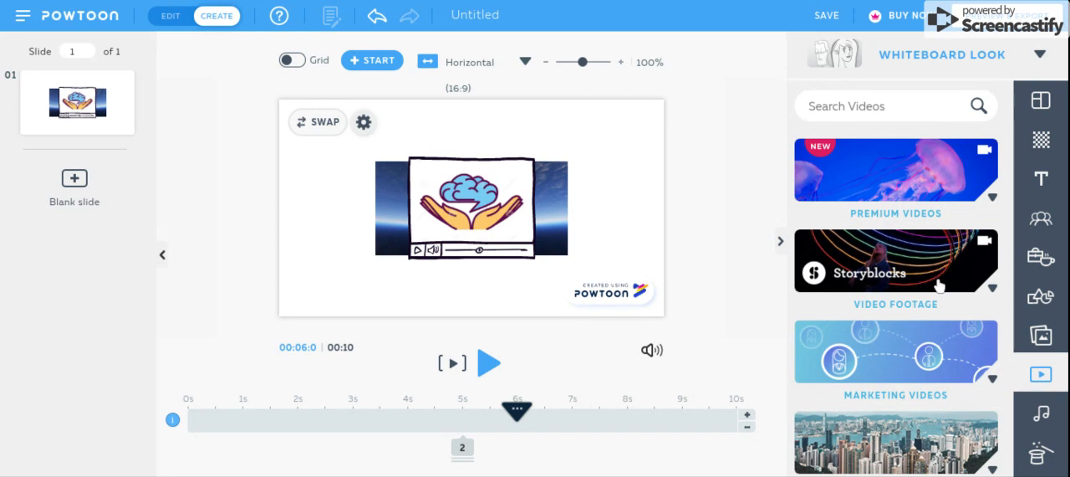
pyautogui.scroll(-1, 939, 286)
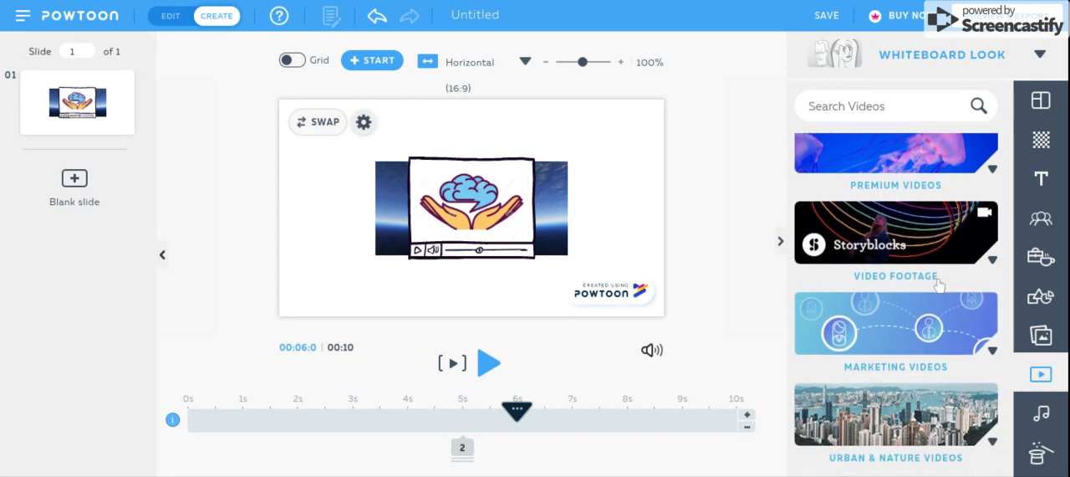
pyautogui.click(932, 412)
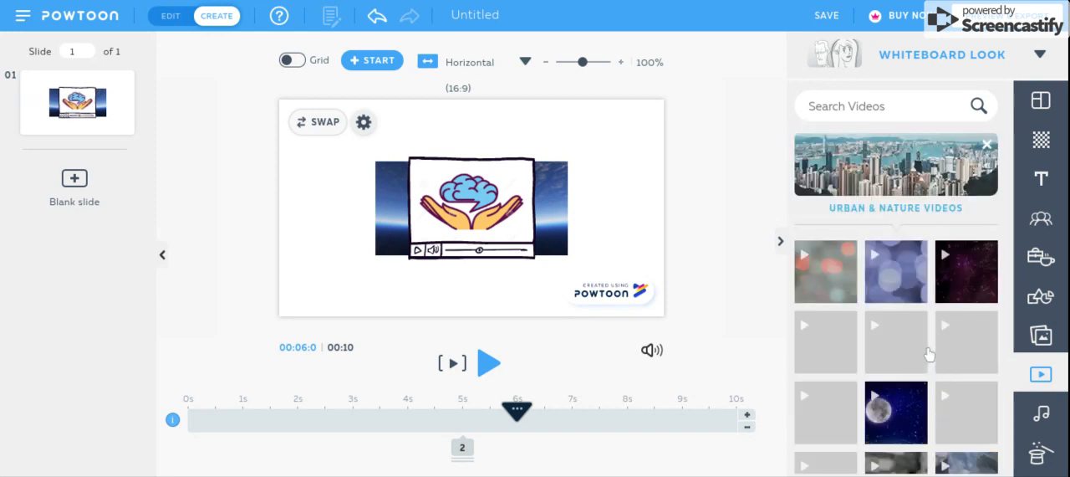
pyautogui.click(909, 281)
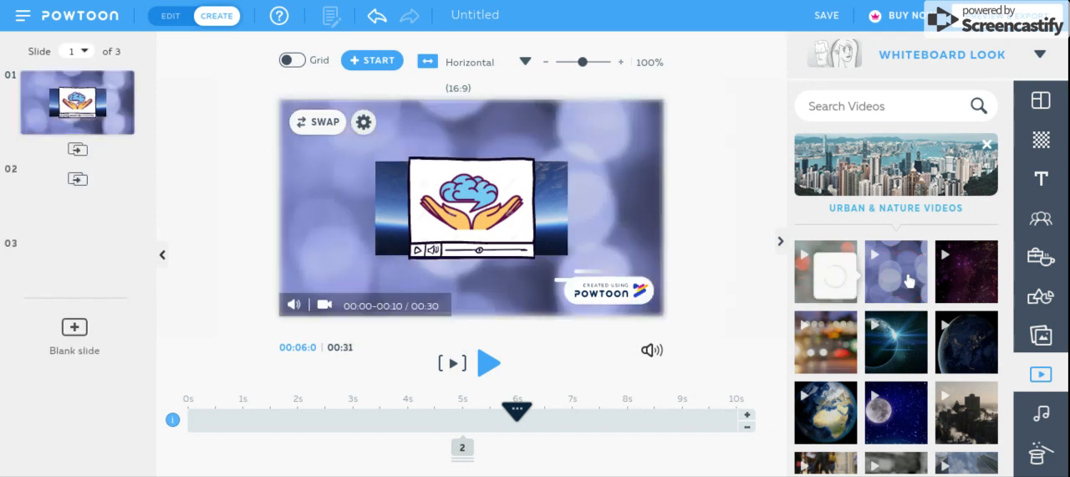
pyautogui.moveTo(909, 281)
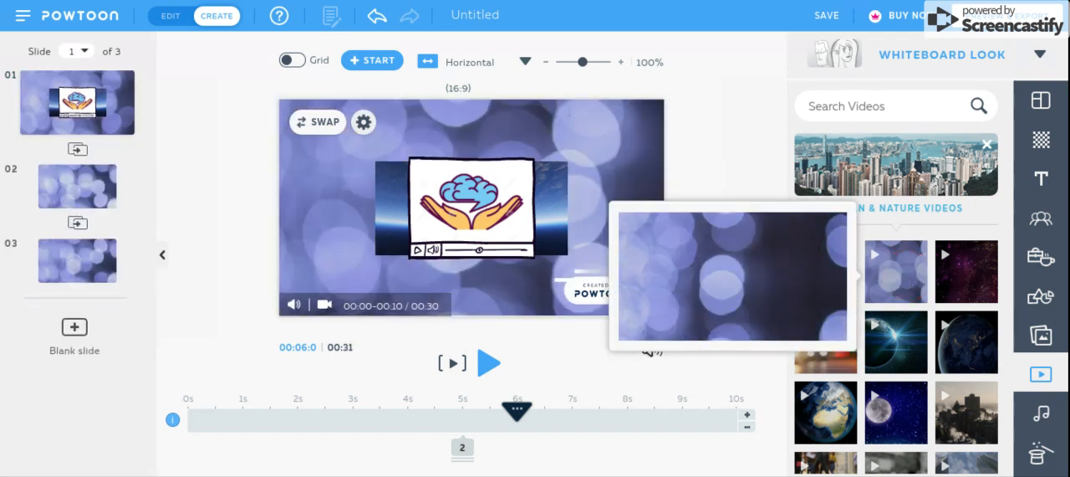
# - Delete the two extra slides holding the rest of the background video and add two blank slides after slide 1
pyautogui.click(81, 199)
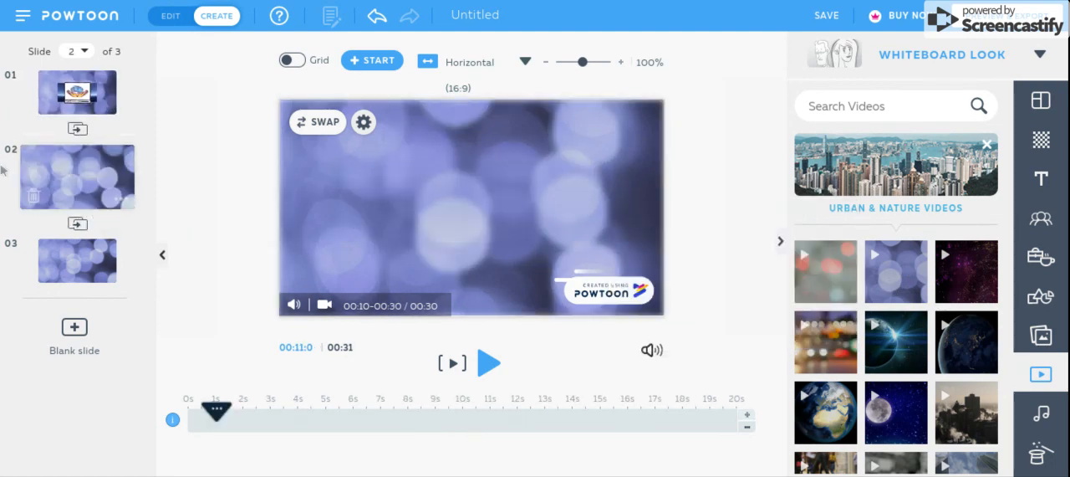
pyautogui.click(34, 194)
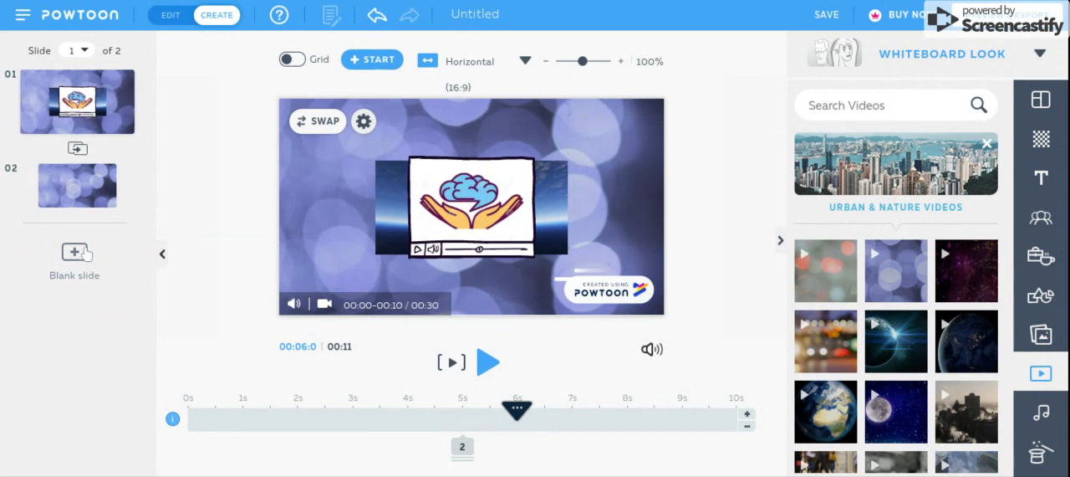
pyautogui.click(32, 194)
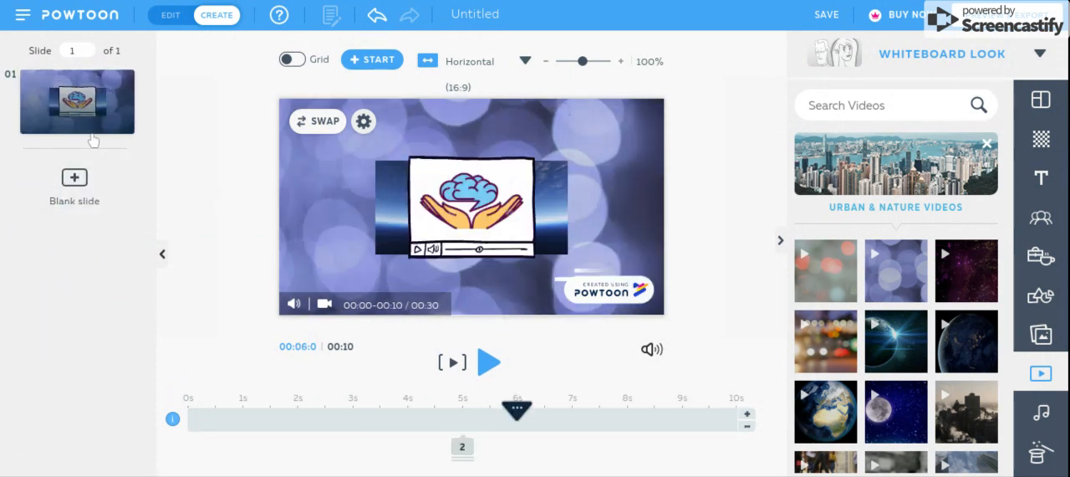
pyautogui.click(74, 184)
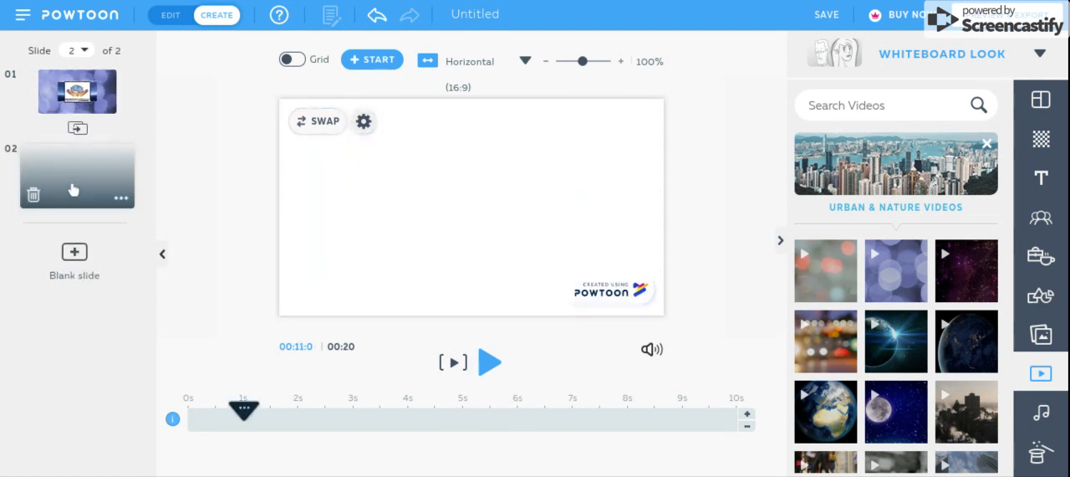
pyautogui.click(74, 251)
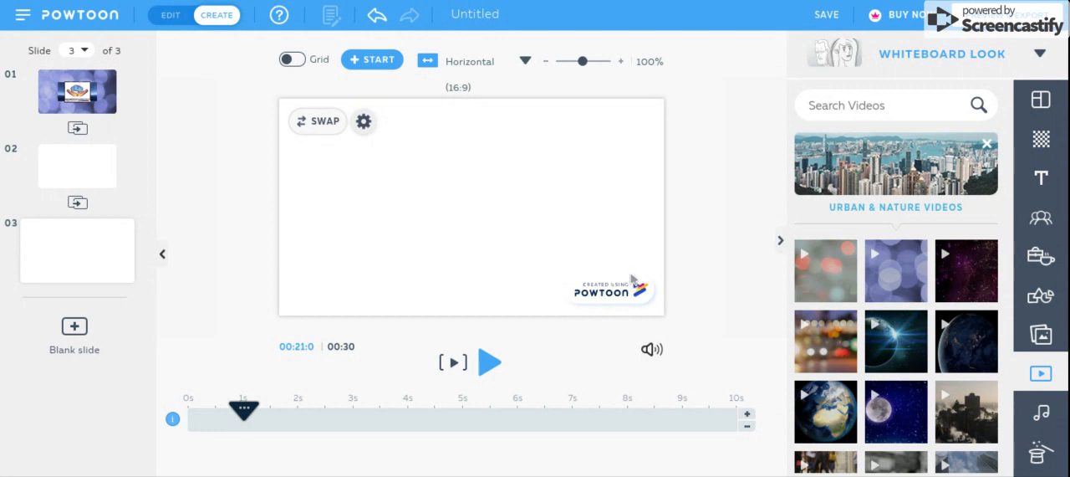
# - Rename the Powtoon as "test"
pyautogui.click(478, 15)
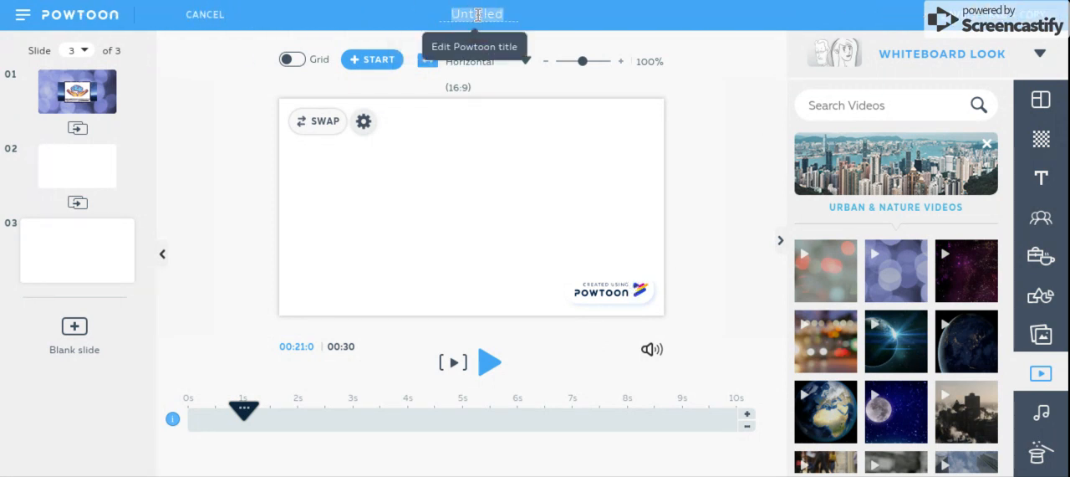
pyautogui.write('test')
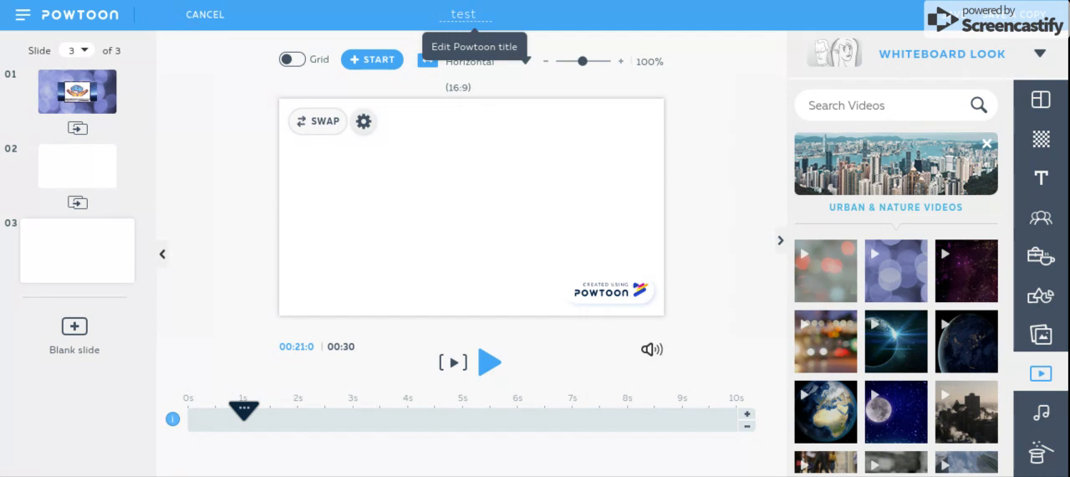
pyautogui.press('Return')
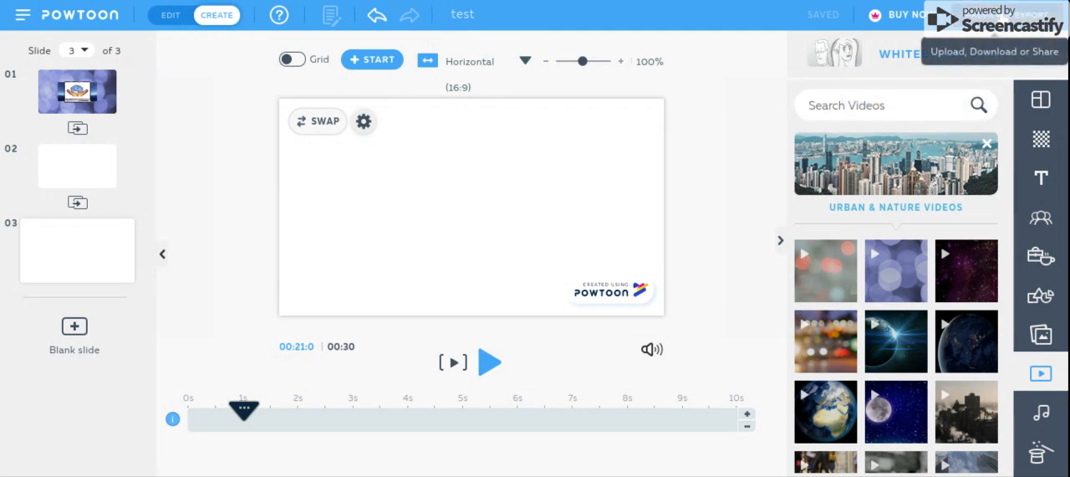
# - Preview the Powtoon as a movie twice, closing the preview each time without exporting
pyautogui.click(1032, 15)
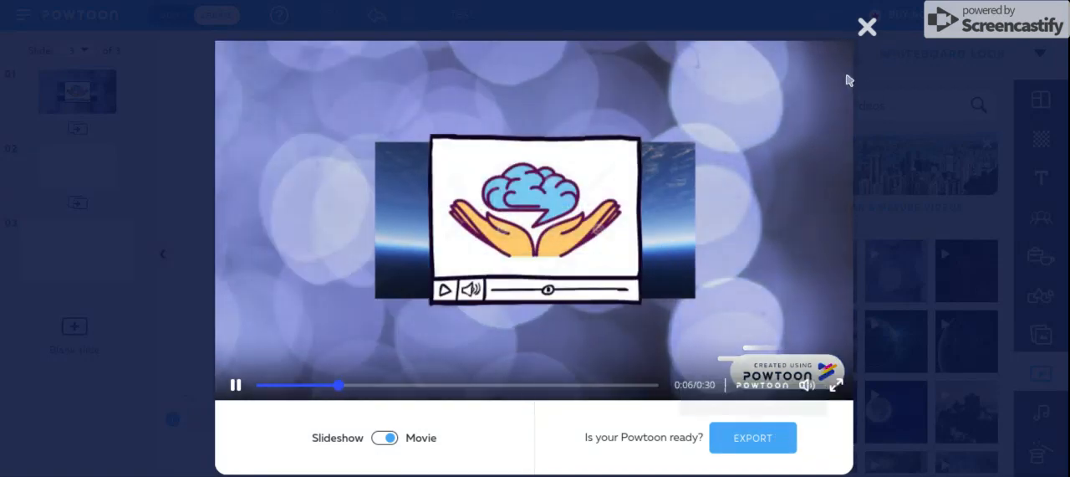
pyautogui.click(867, 28)
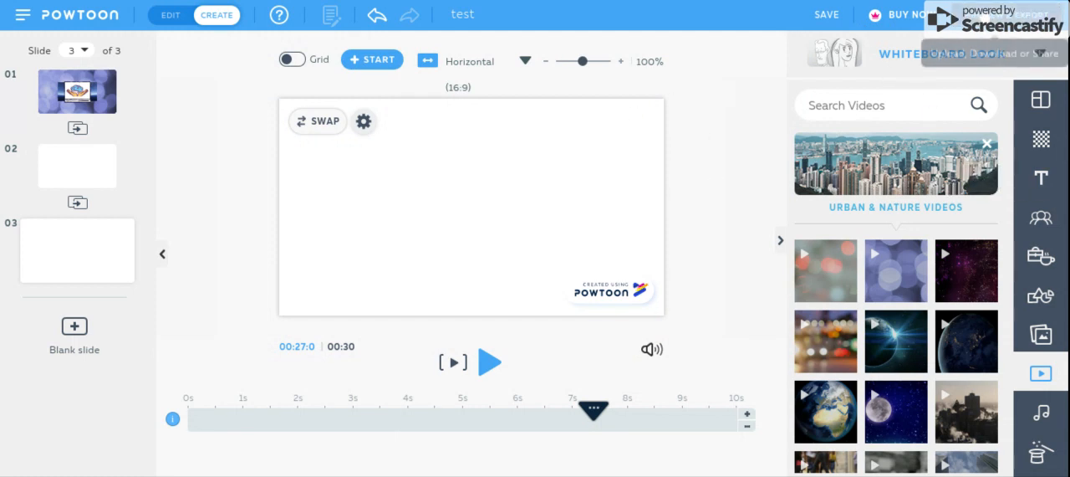
pyautogui.click(985, 16)
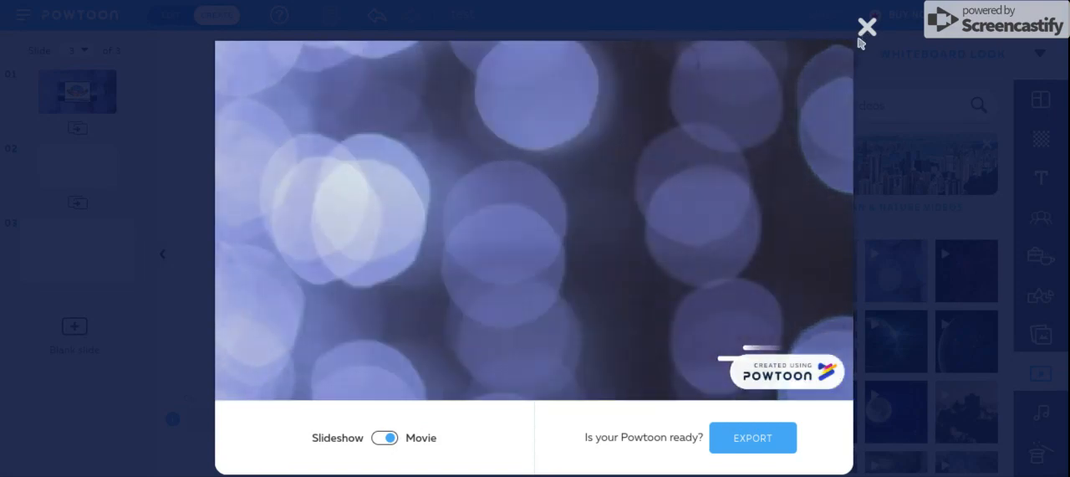
pyautogui.click(859, 39)
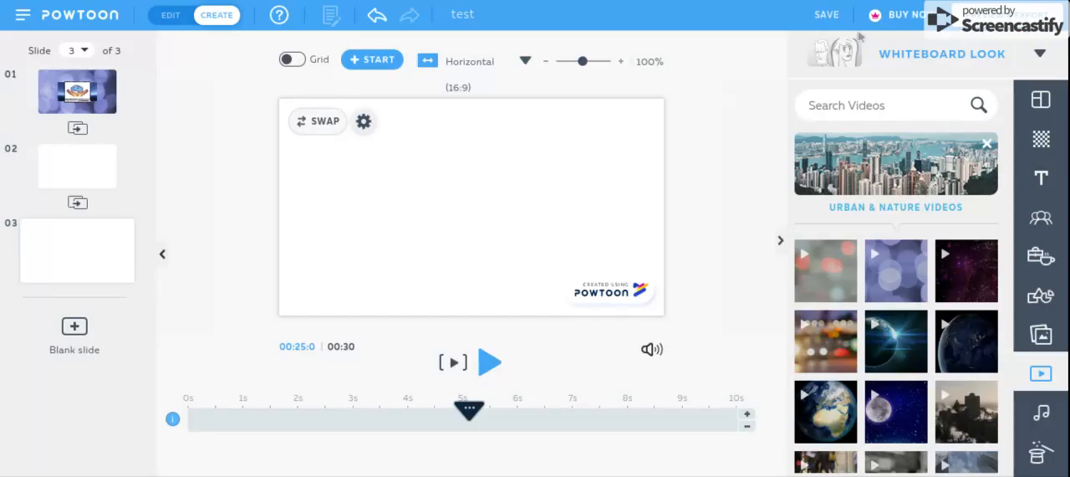